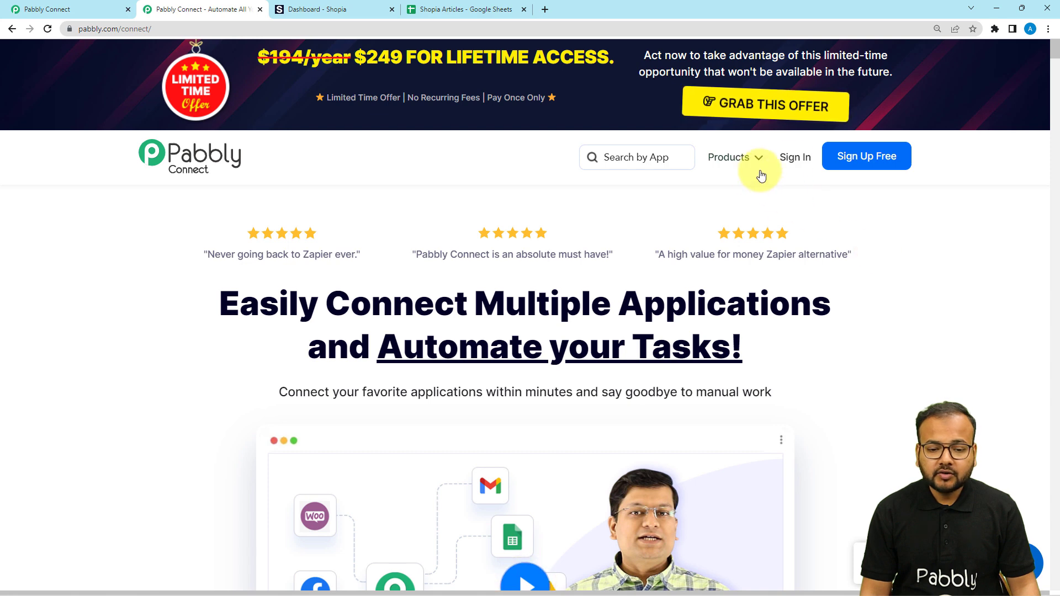
- Create a new workflow named "Shopia.Ai to Google Sheets" from the Pabbly Connect dashboard
{"action": "left_click", "coordinate": [741, 160]}
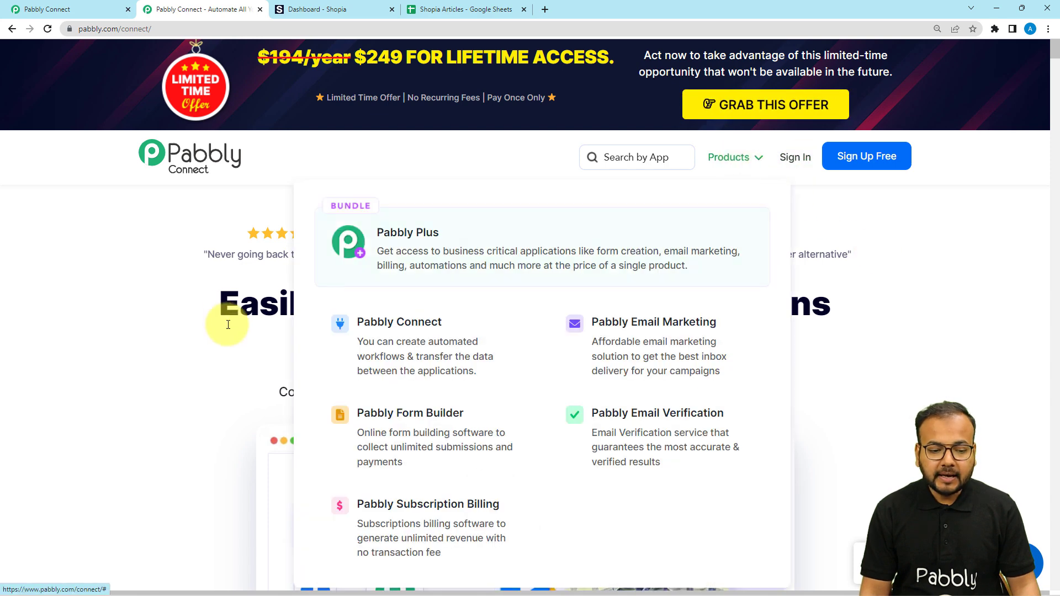
{"action": "left_click", "coordinate": [76, 15]}
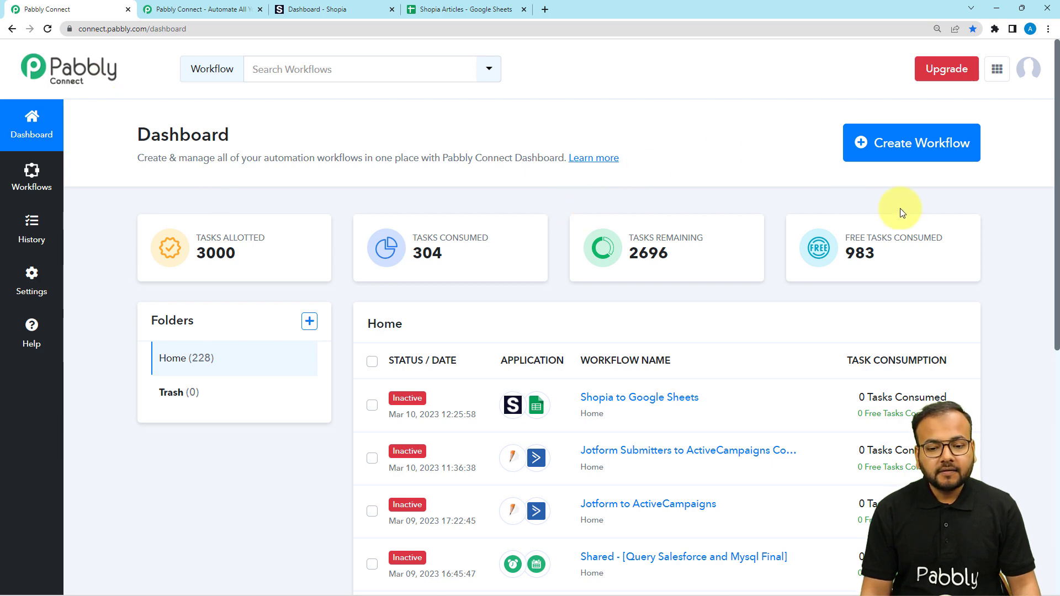
{"action": "left_click", "coordinate": [907, 151]}
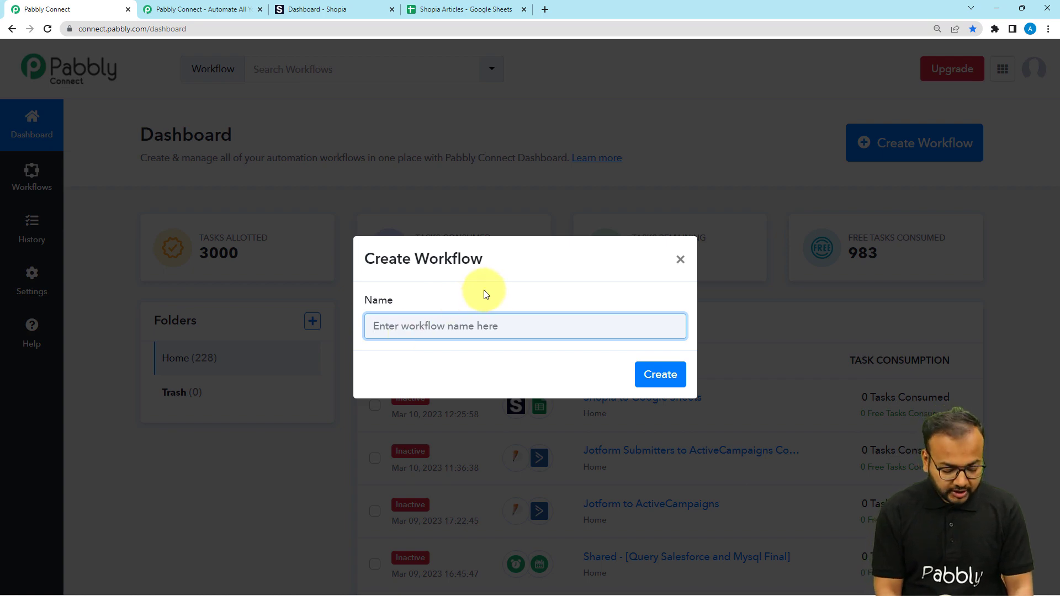
{"action": "type", "text": "Sho"}
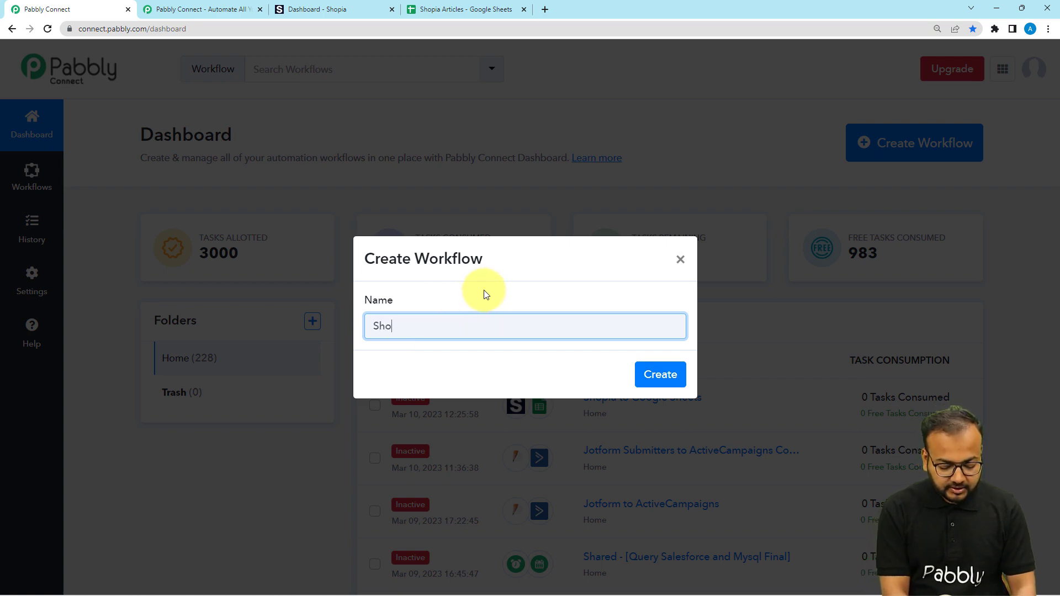
{"action": "type", "text": "pia"}
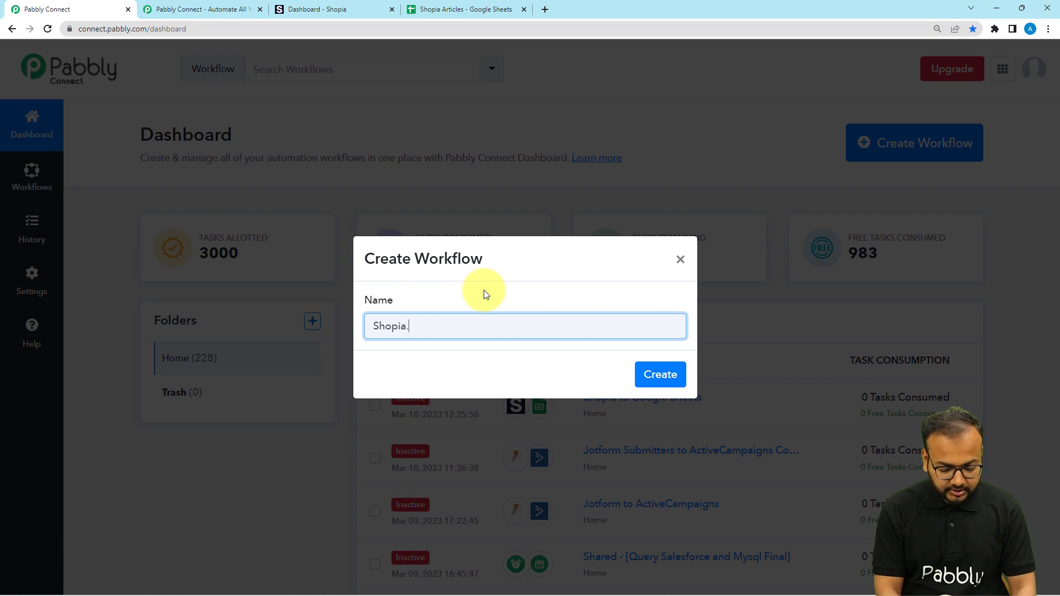
{"action": "type", "text": ".Ai tp"}
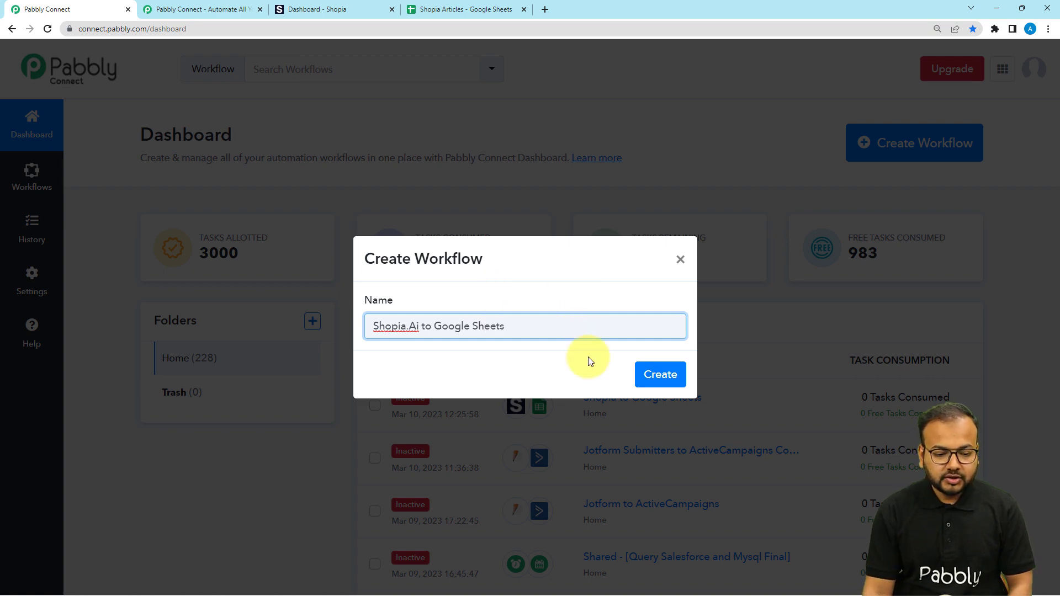
{"action": "left_click", "coordinate": [663, 380]}
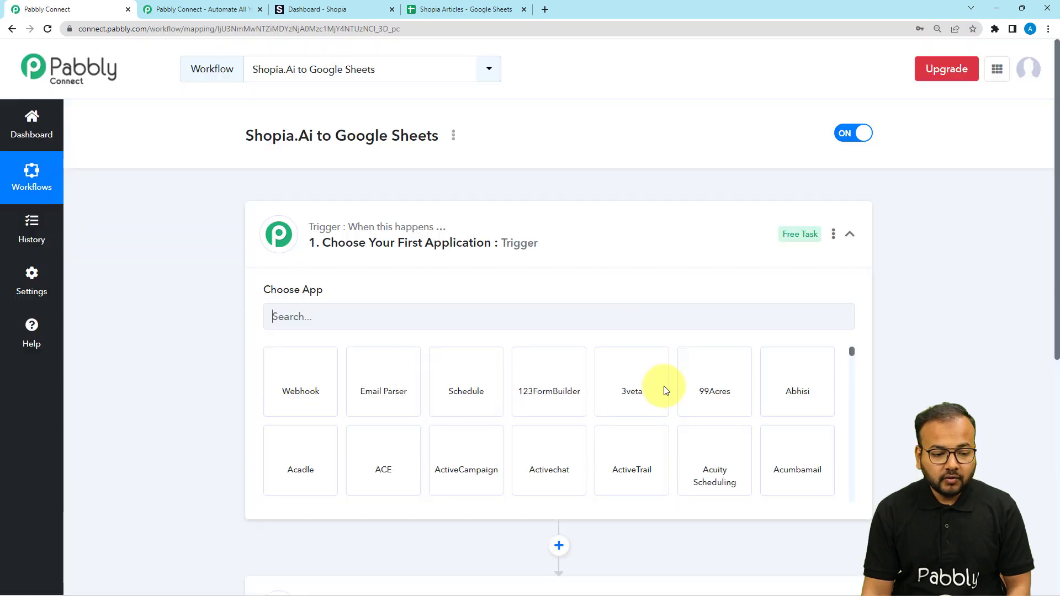
- Choose Shopia as the workflow's trigger app with "Get published content" as the trigger event
{"action": "left_click", "coordinate": [399, 261]}
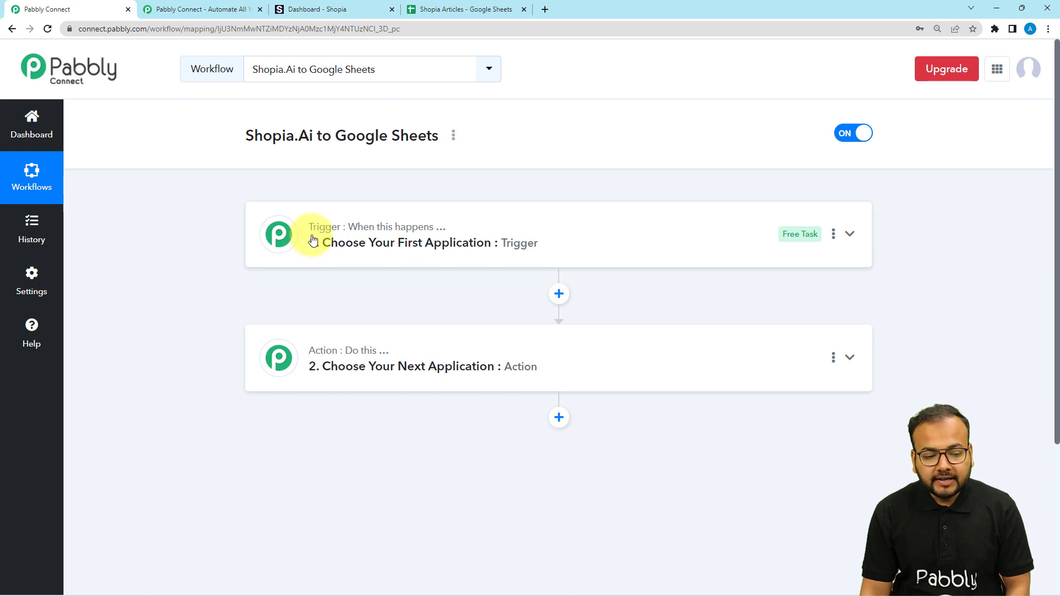
{"action": "mouse_move", "coordinate": [355, 232]}
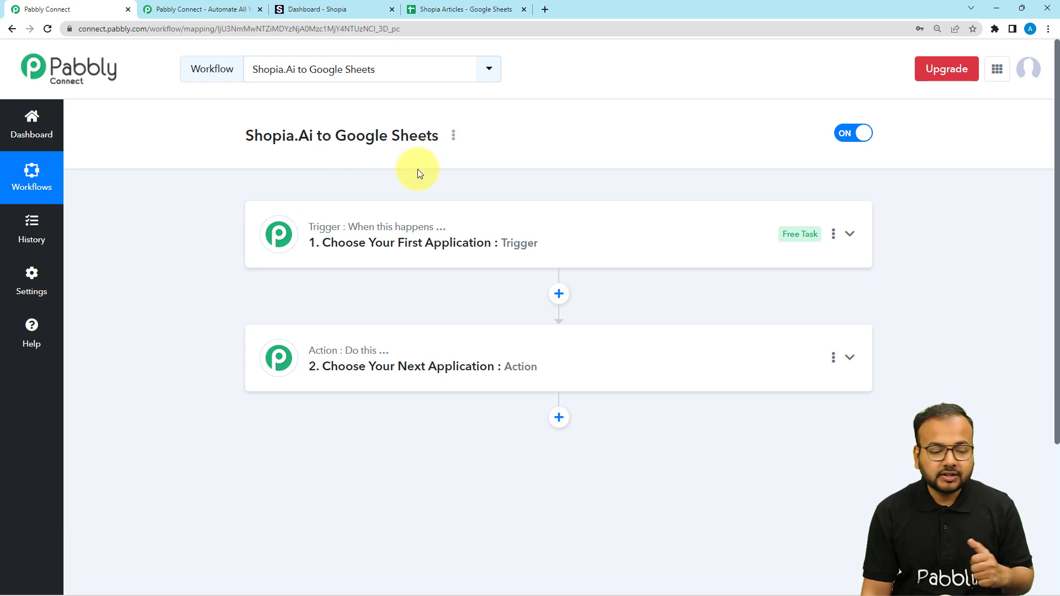
{"action": "left_click", "coordinate": [422, 256]}
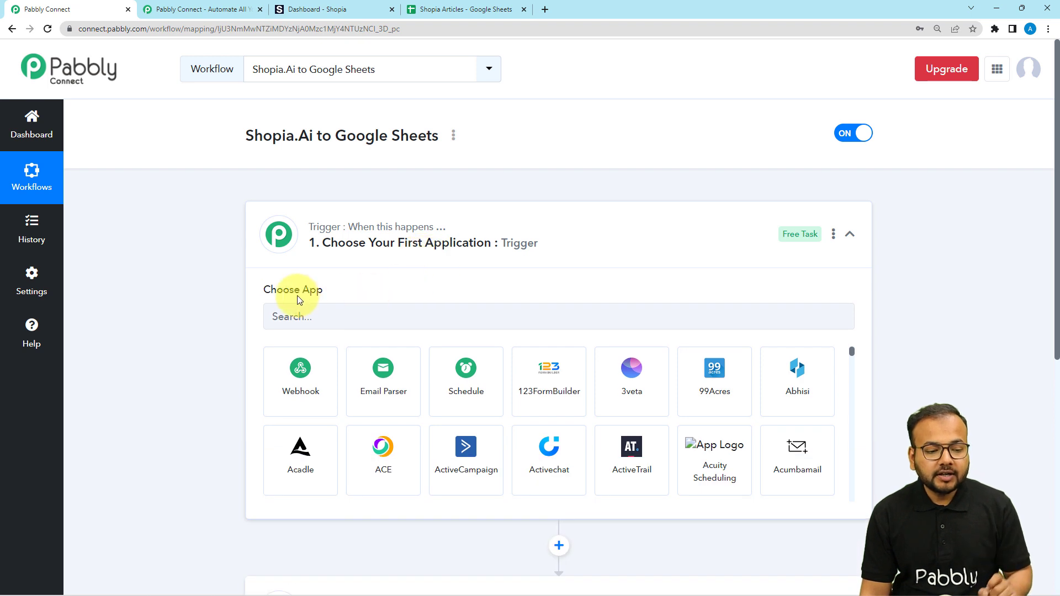
{"action": "scroll", "coordinate": [300, 289], "scroll_direction": "down", "scroll_amount": 1}
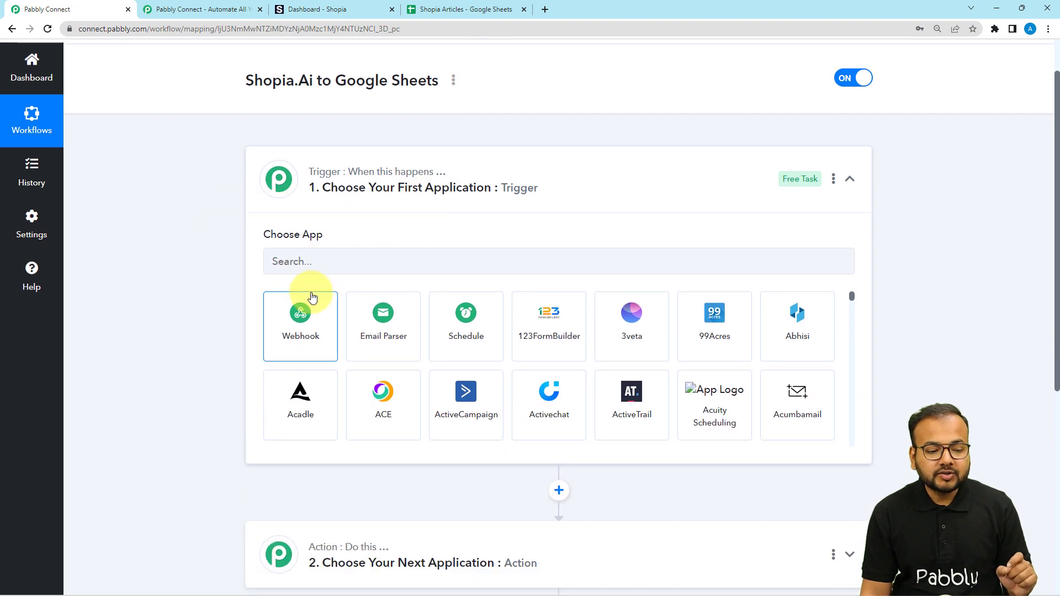
{"action": "left_click", "coordinate": [404, 268]}
{"action": "type", "text": "shop"}
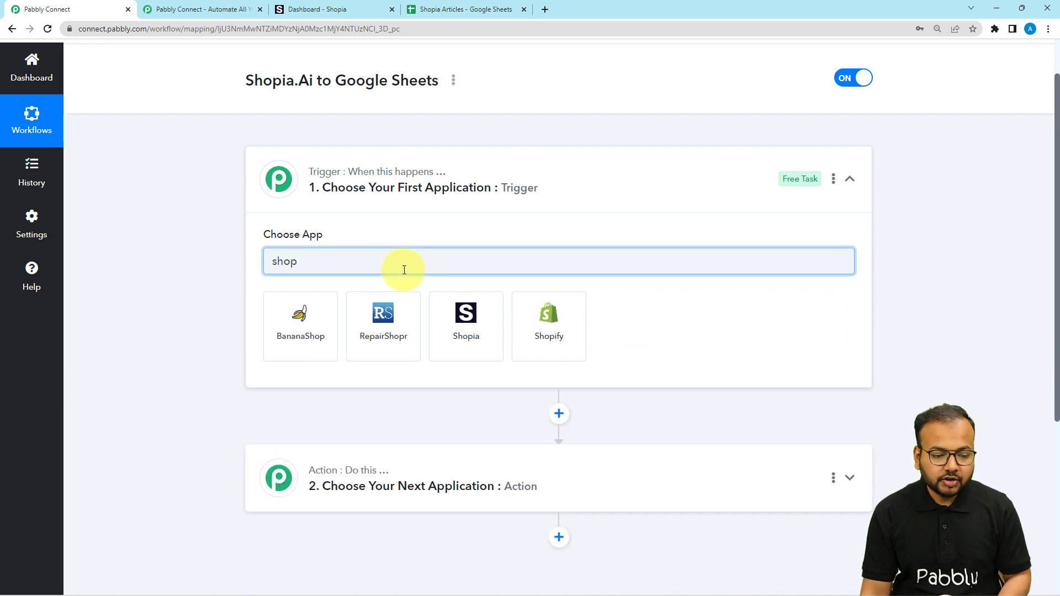
{"action": "left_click", "coordinate": [466, 326]}
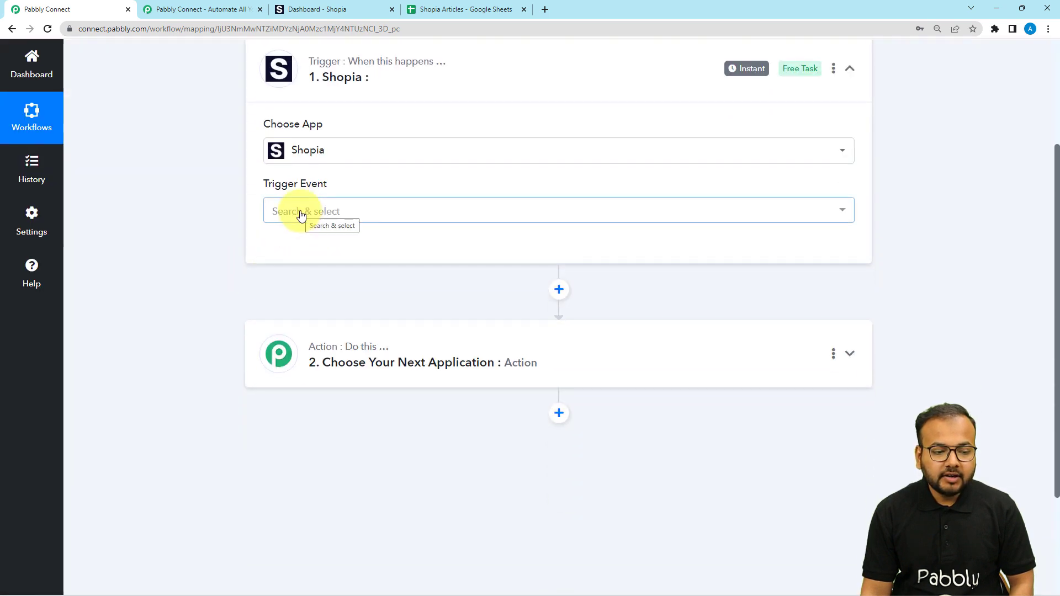
{"action": "left_click", "coordinate": [298, 210]}
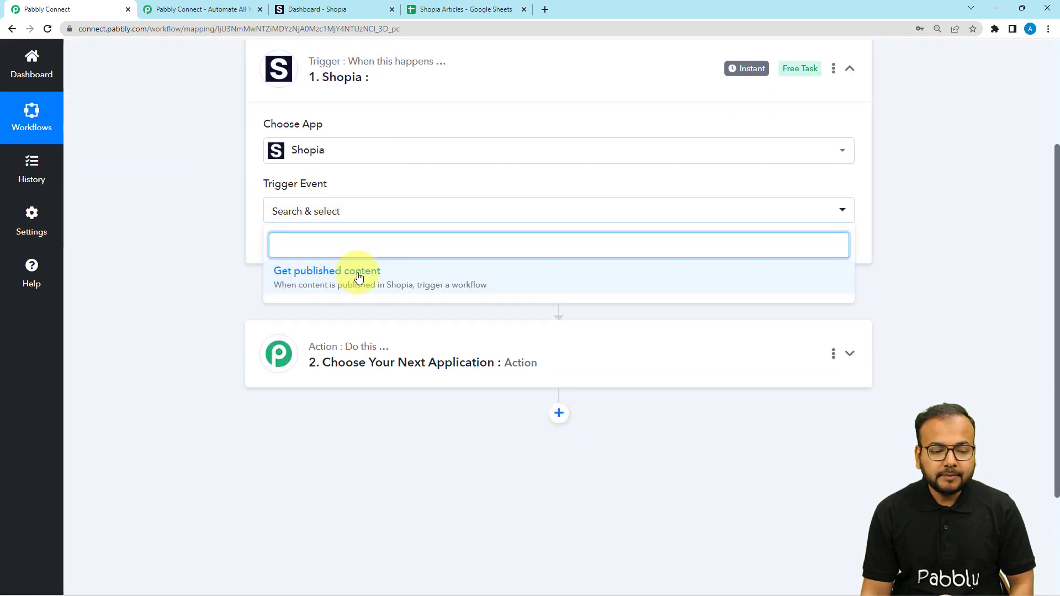
{"action": "left_click", "coordinate": [374, 284]}
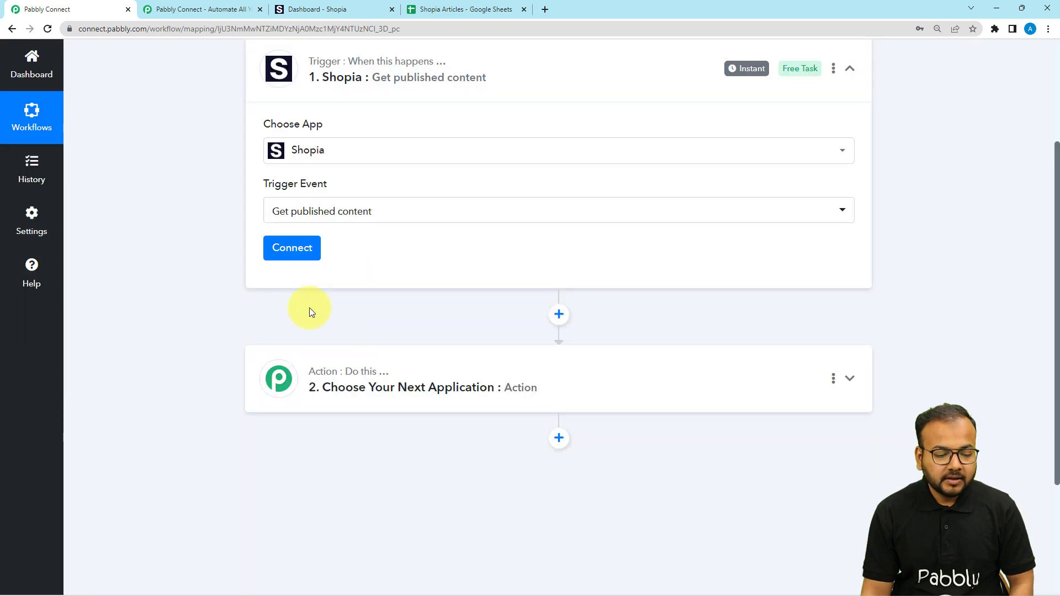
- Connect the trigger to the Shopia account by adding and authorizing a new connection
{"action": "left_click", "coordinate": [285, 247]}
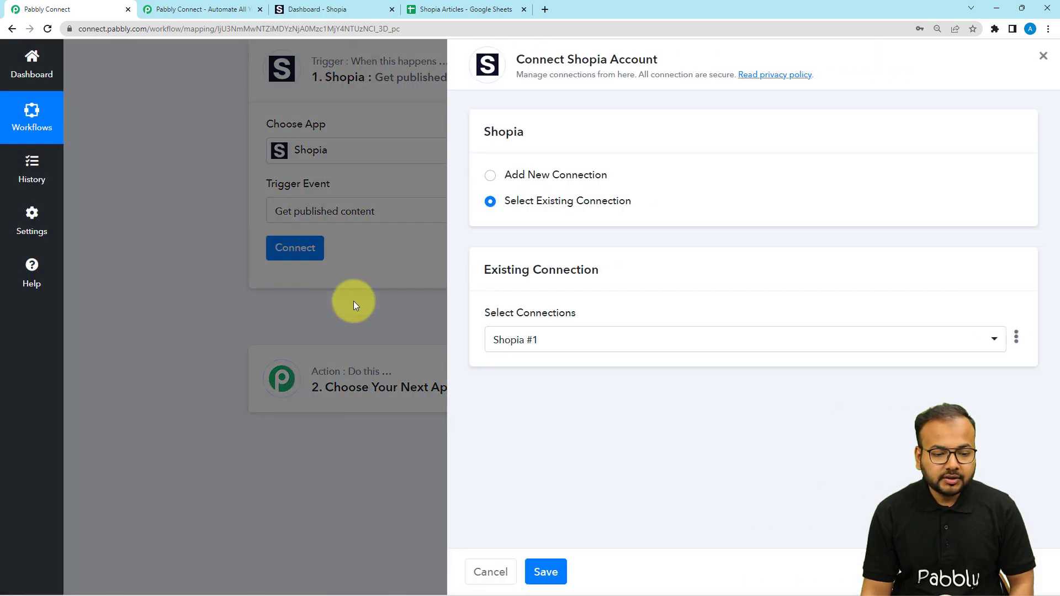
{"action": "left_click", "coordinate": [491, 177]}
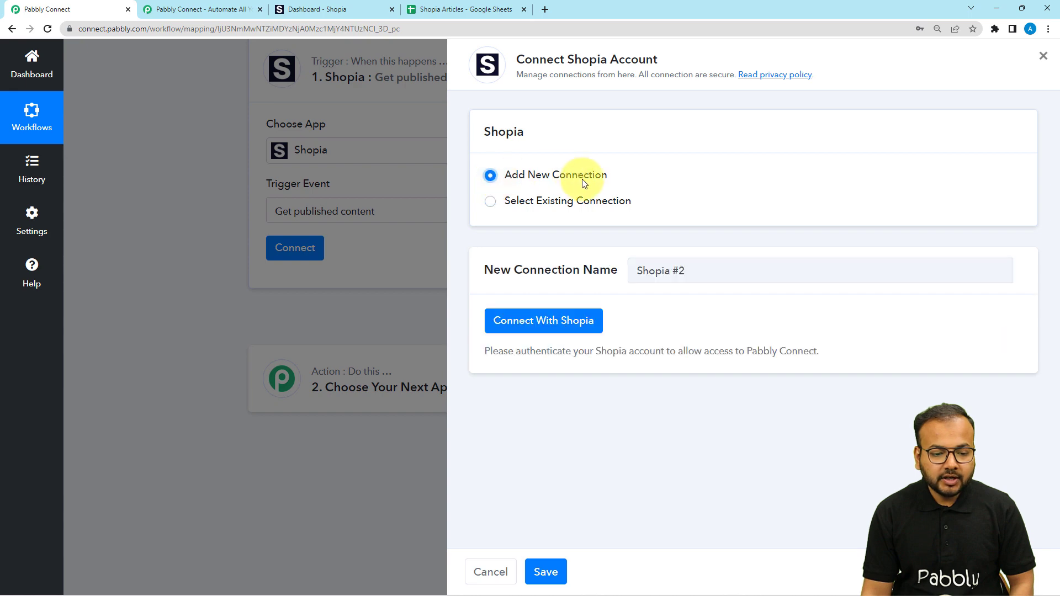
{"action": "left_click", "coordinate": [523, 322]}
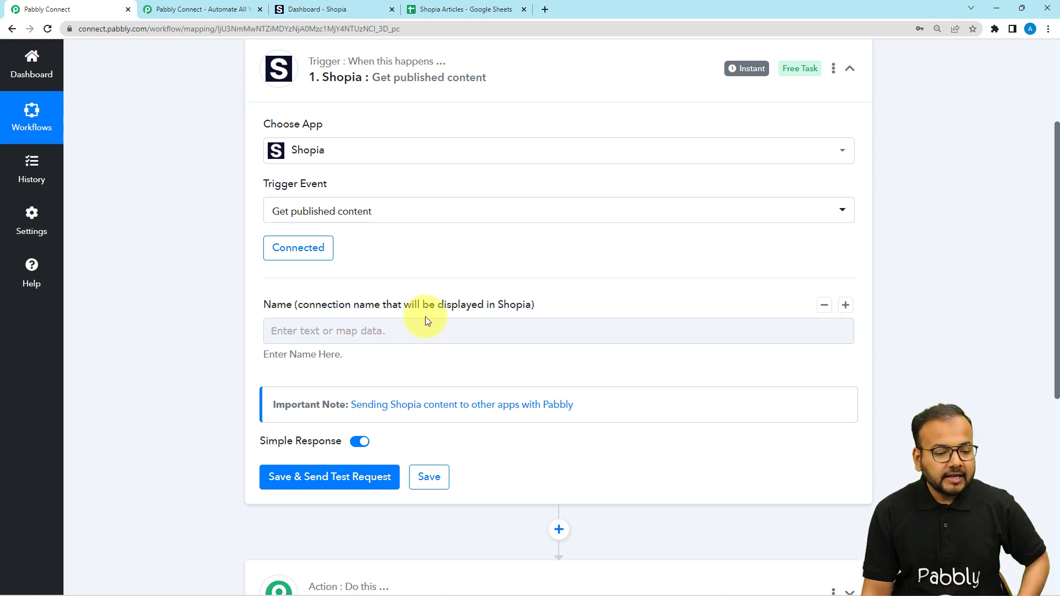
- Enter "New Test" as the connection name to display in Shopia
{"action": "left_click", "coordinate": [283, 341]}
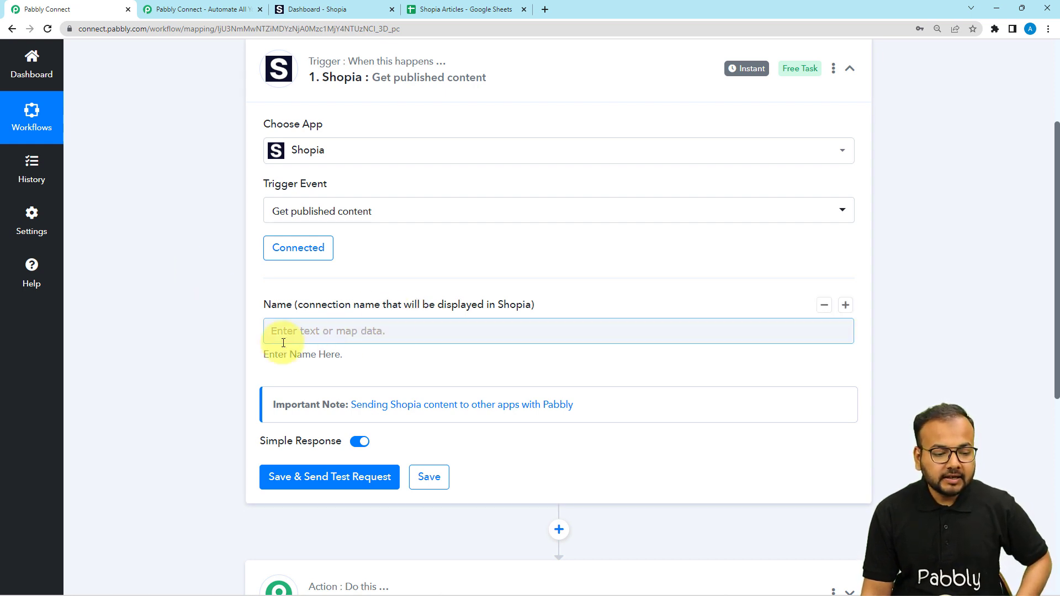
{"action": "left_click", "coordinate": [352, 335]}
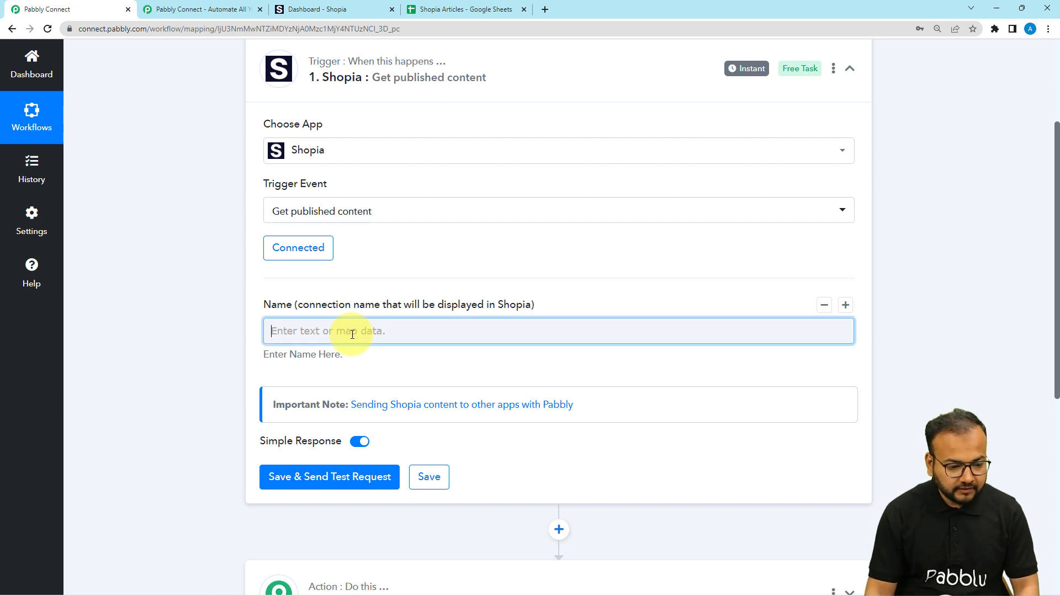
{"action": "type", "text": "New Test"}
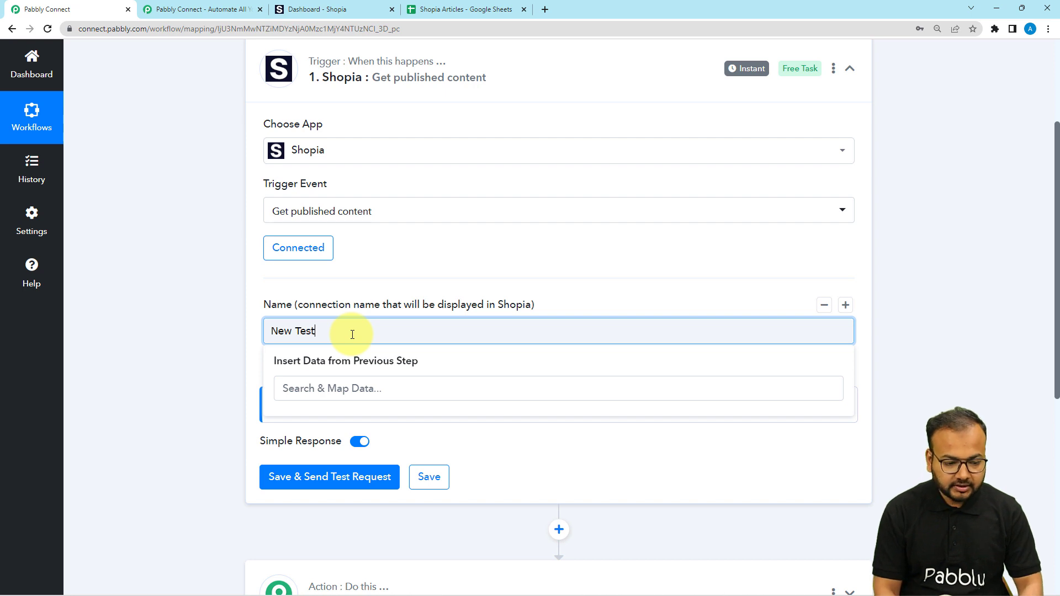
{"action": "left_click", "coordinate": [391, 281]}
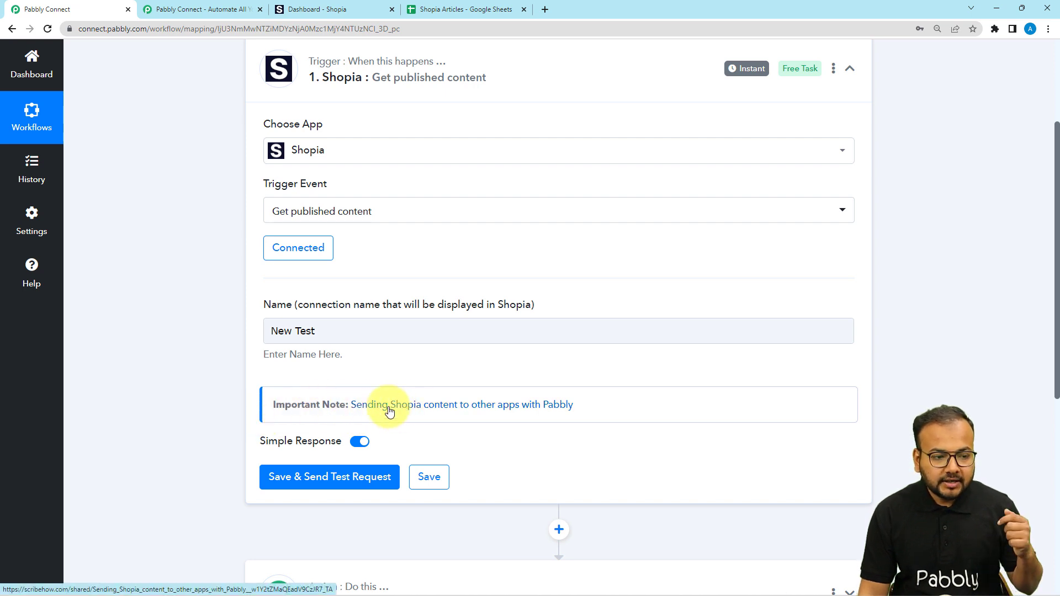
- Open the linked guide on sending Shopia content to other apps and examine its steps from creating the workflow to sending test data
{"action": "left_click", "coordinate": [416, 409]}
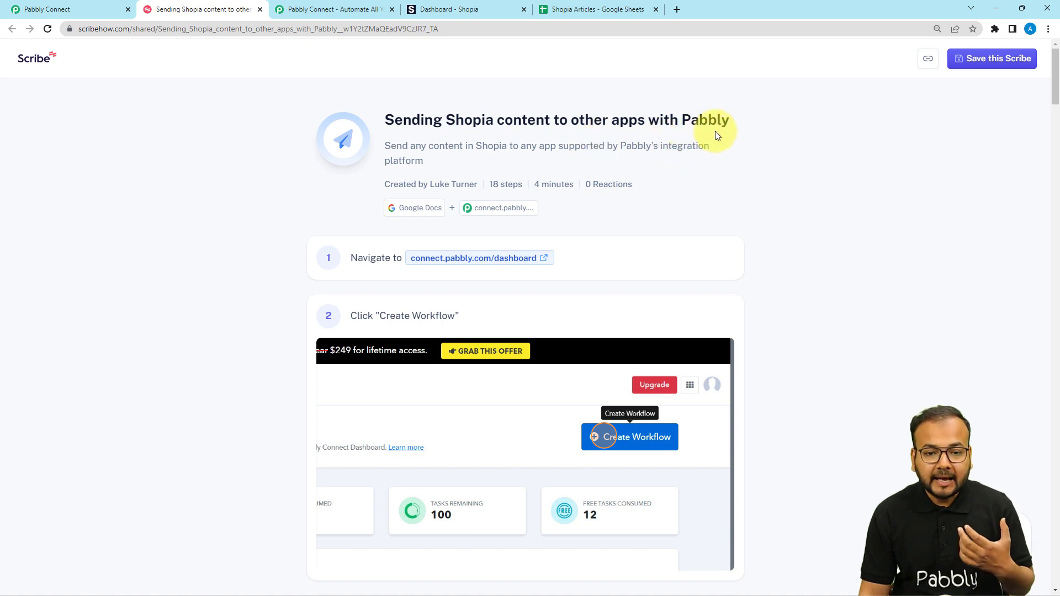
{"action": "scroll", "coordinate": [728, 200], "scroll_direction": "down", "scroll_amount": 4}
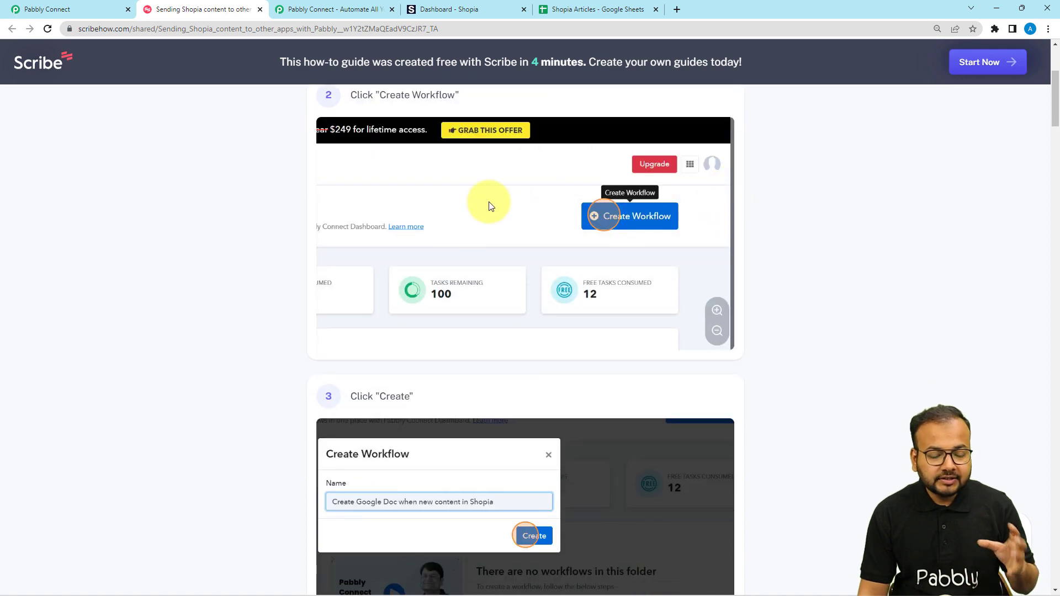
{"action": "scroll", "coordinate": [470, 233], "scroll_direction": "up", "scroll_amount": 1}
{"action": "scroll", "coordinate": [475, 234], "scroll_direction": "down", "scroll_amount": 3}
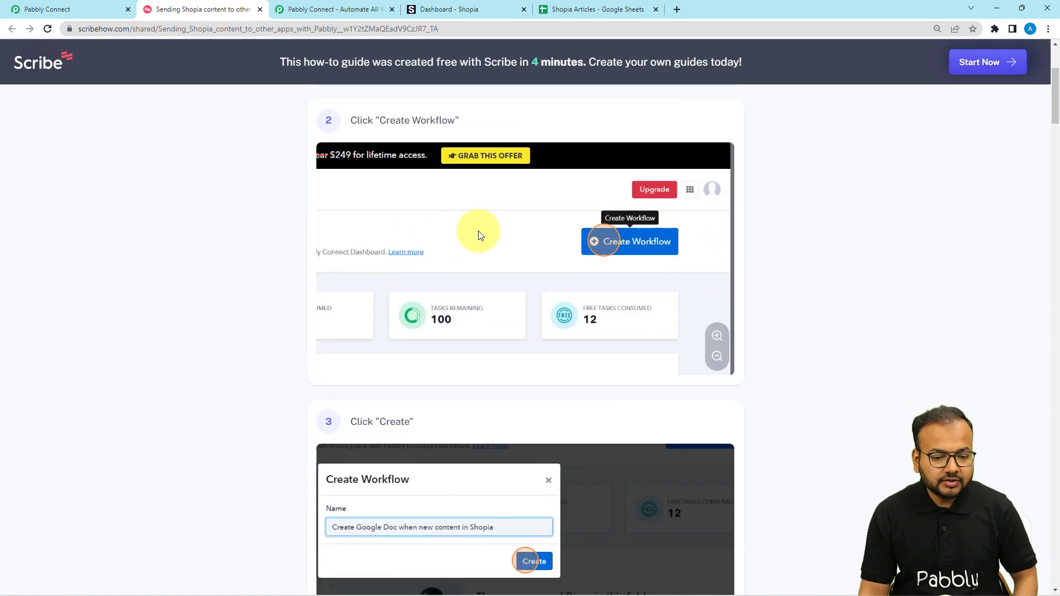
{"action": "scroll", "coordinate": [479, 235], "scroll_direction": "down", "scroll_amount": 10}
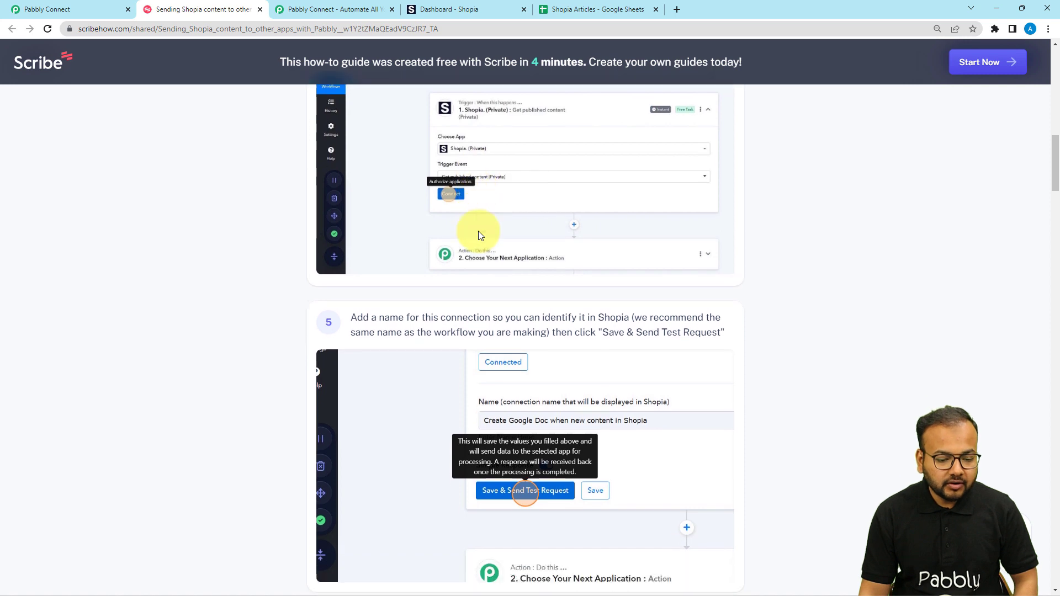
{"action": "scroll", "coordinate": [478, 231], "scroll_direction": "down", "scroll_amount": 2}
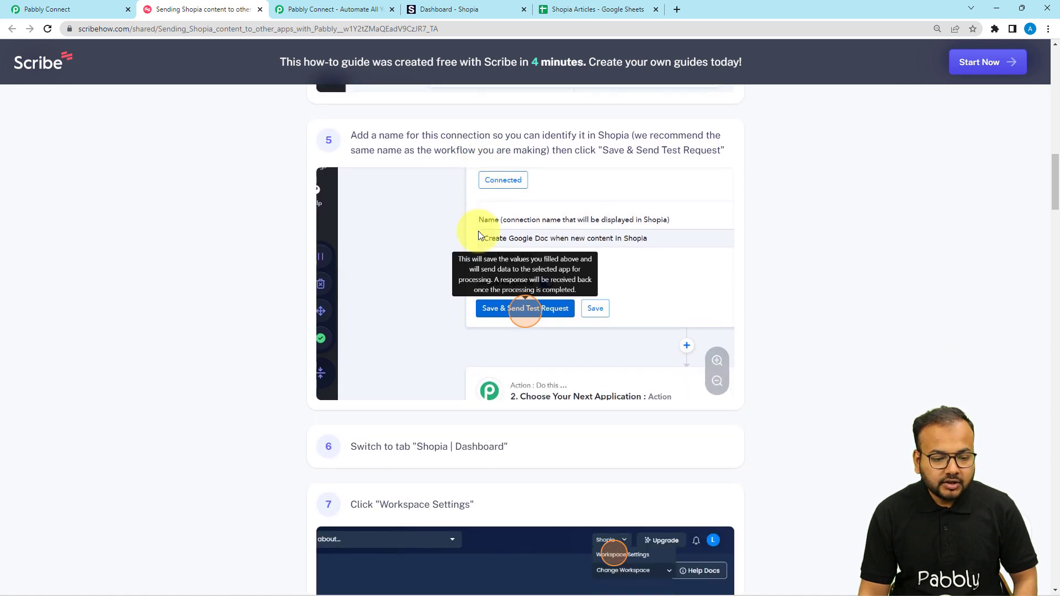
{"action": "scroll", "coordinate": [479, 231], "scroll_direction": "down", "scroll_amount": 2}
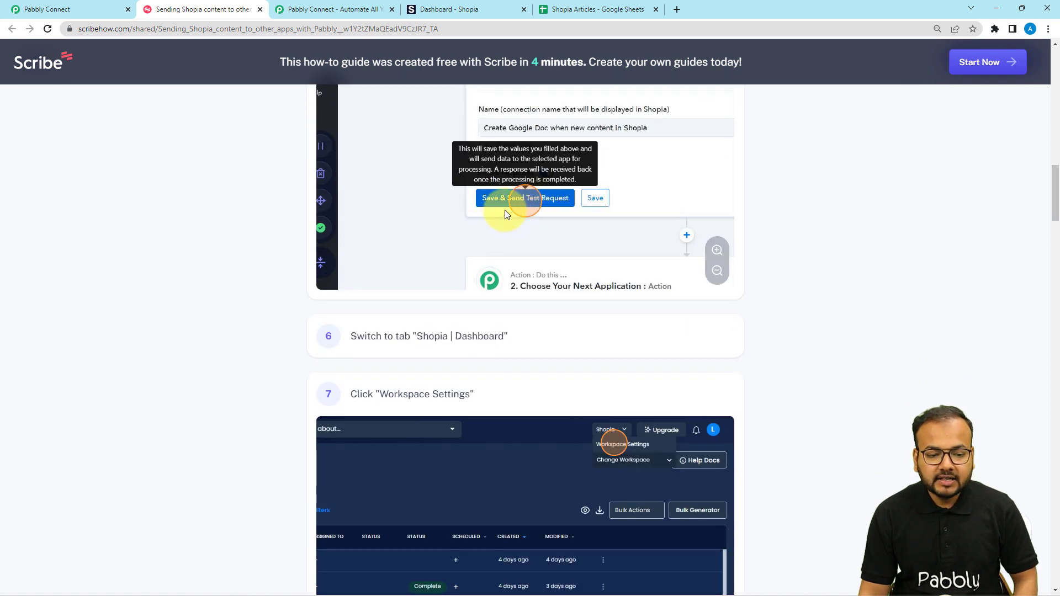
{"action": "scroll", "coordinate": [534, 216], "scroll_direction": "down", "scroll_amount": 2}
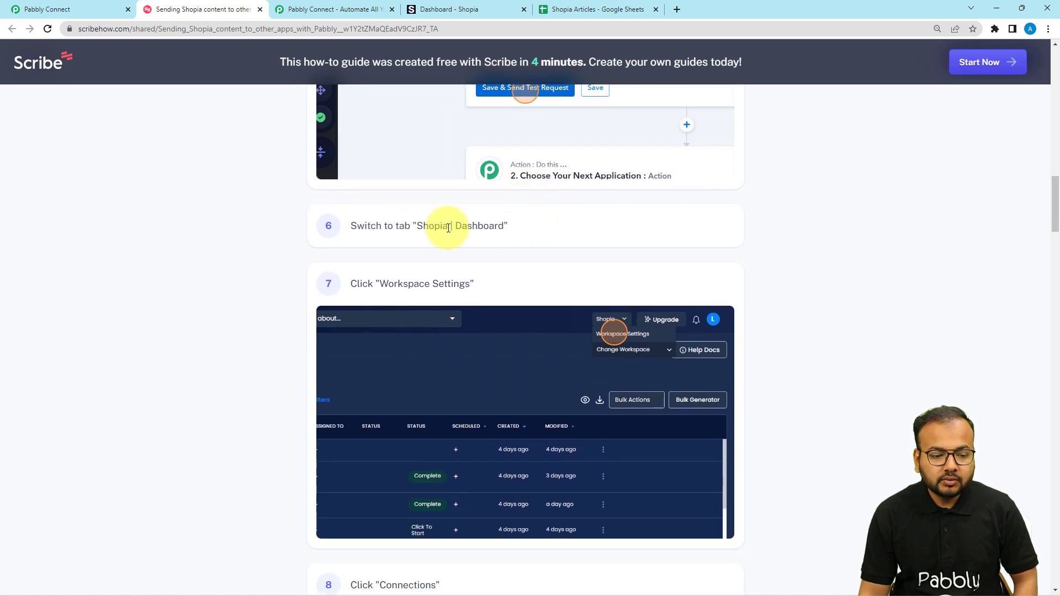
{"action": "scroll", "coordinate": [519, 265], "scroll_direction": "down", "scroll_amount": 2}
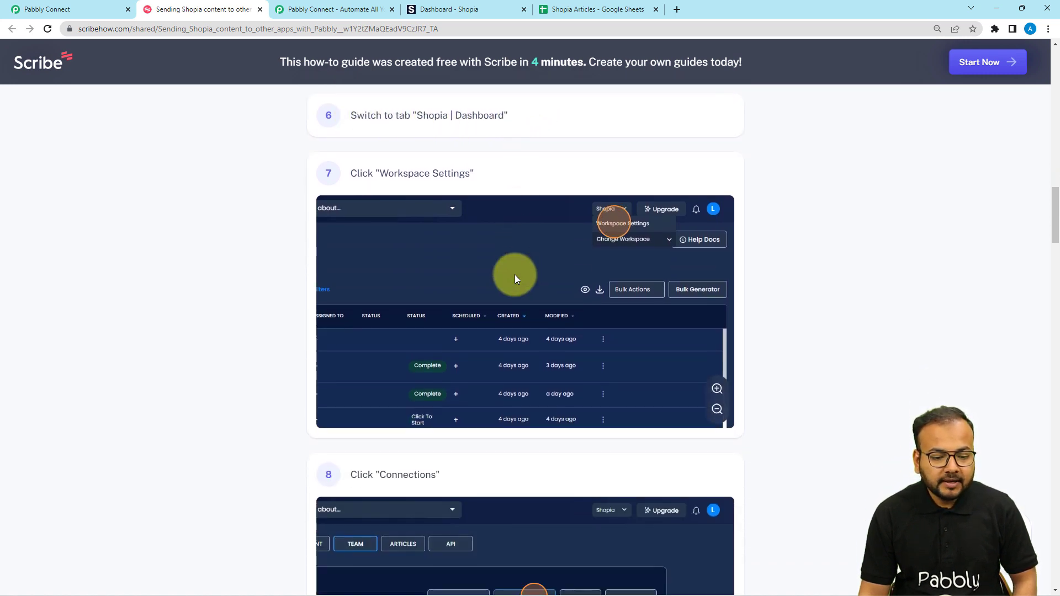
{"action": "scroll", "coordinate": [578, 279], "scroll_direction": "down", "scroll_amount": 4}
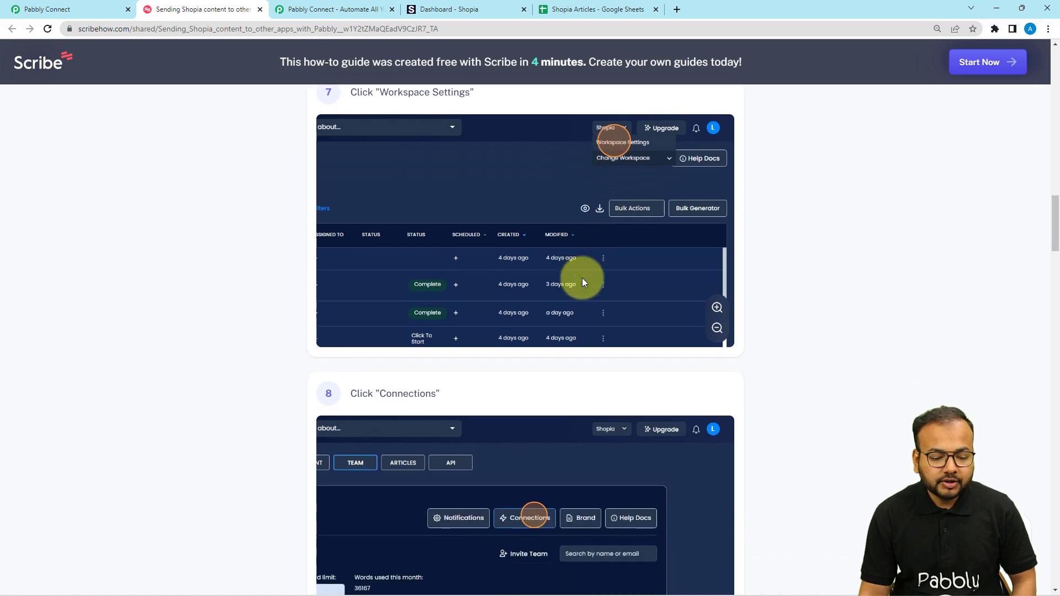
{"action": "scroll", "coordinate": [532, 286], "scroll_direction": "down", "scroll_amount": 3}
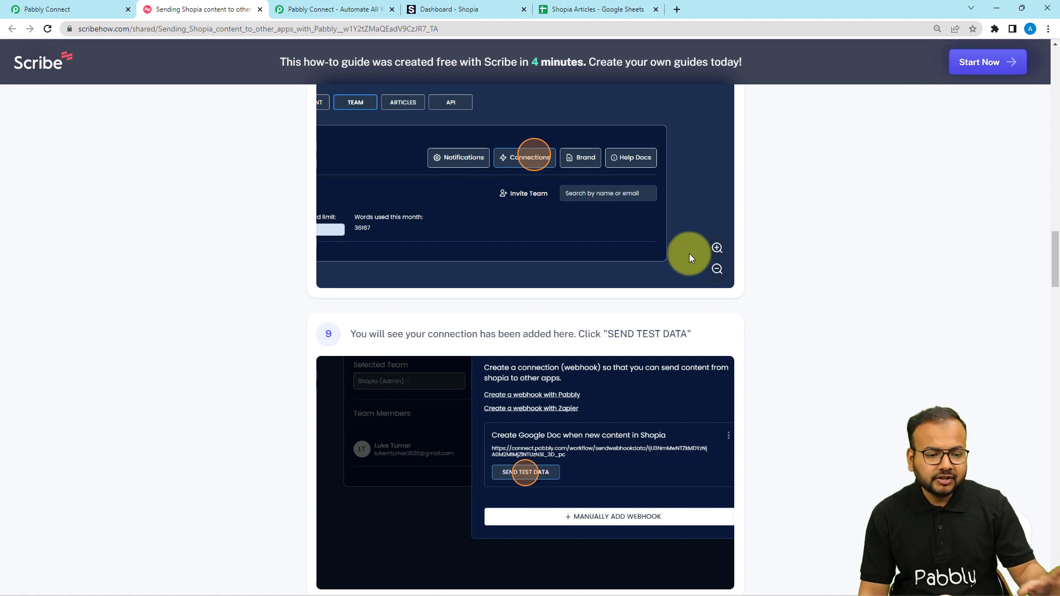
- Return to the workflow, save the Shopia trigger and send its test request to start waiting for a response
{"action": "left_click", "coordinate": [94, 10]}
{"action": "scroll", "coordinate": [168, 191], "scroll_direction": "down", "scroll_amount": 3}
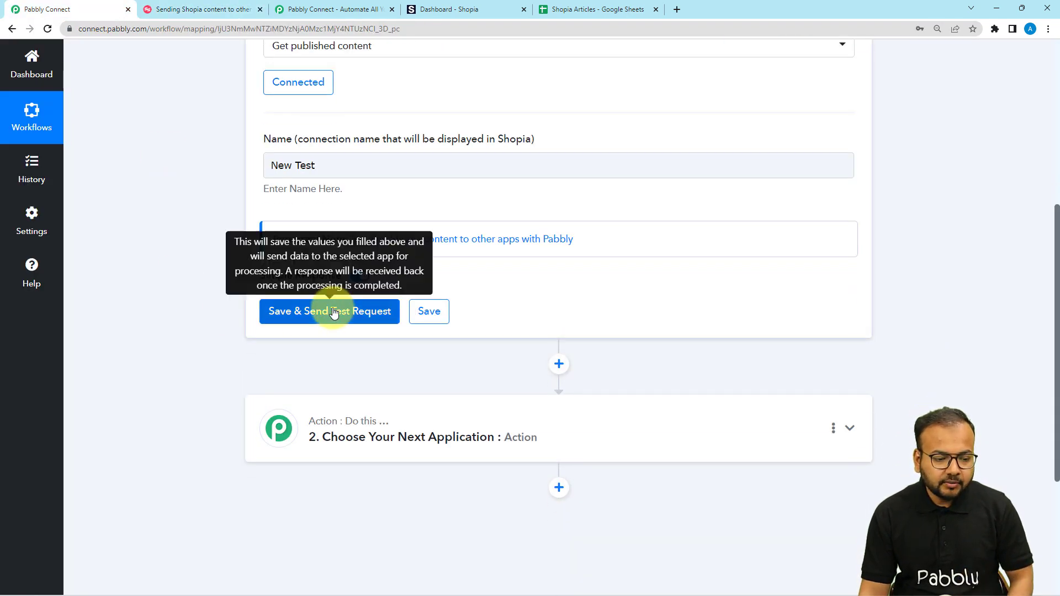
{"action": "left_click", "coordinate": [338, 310]}
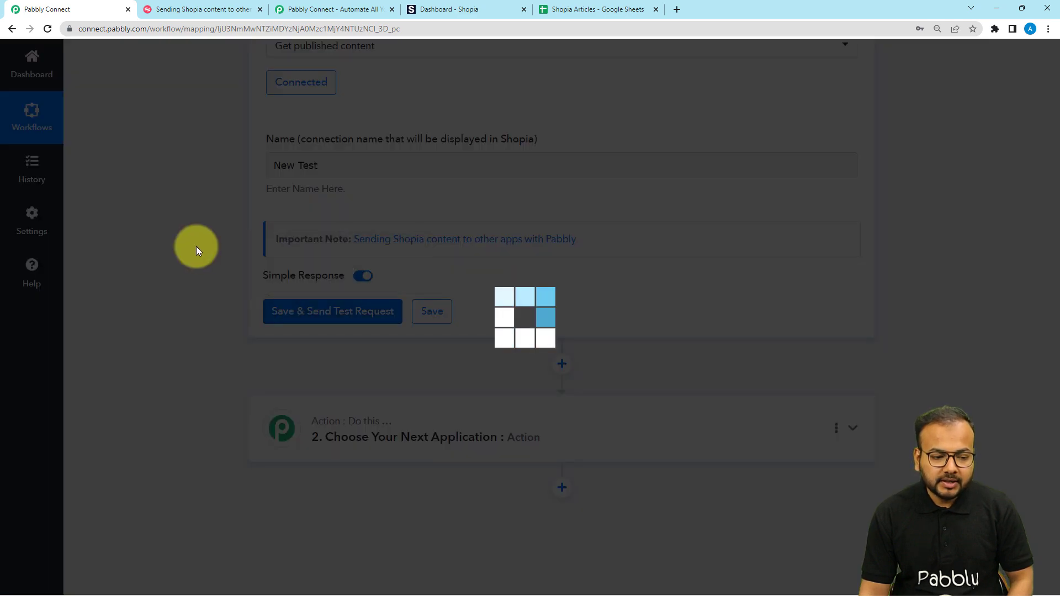
{"action": "scroll", "coordinate": [197, 250], "scroll_direction": "down", "scroll_amount": 2}
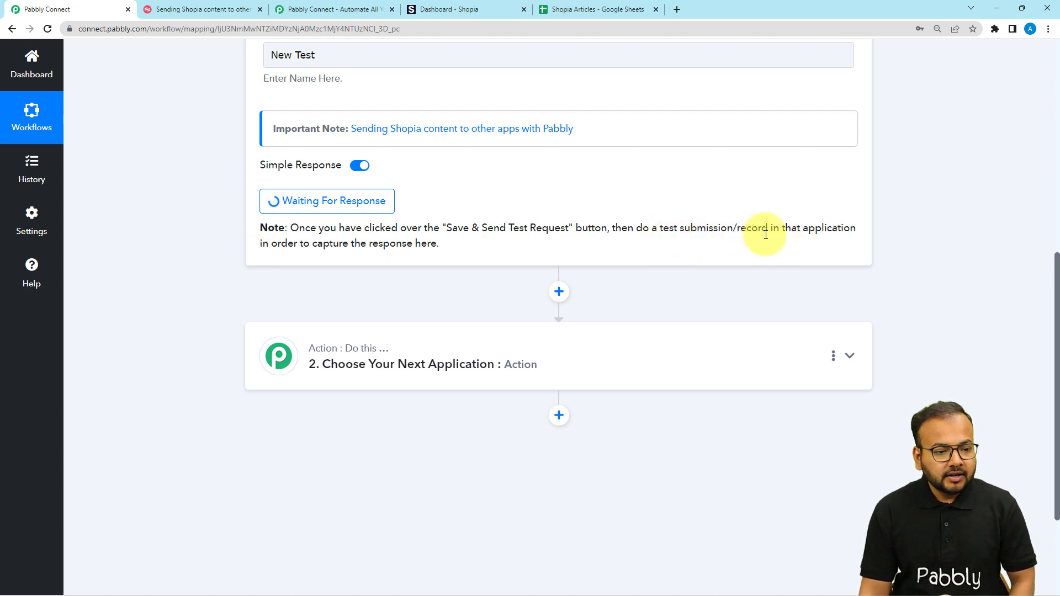
- Switch to Shopia and open the Connections settings of the current team
{"action": "left_click", "coordinate": [481, 9]}
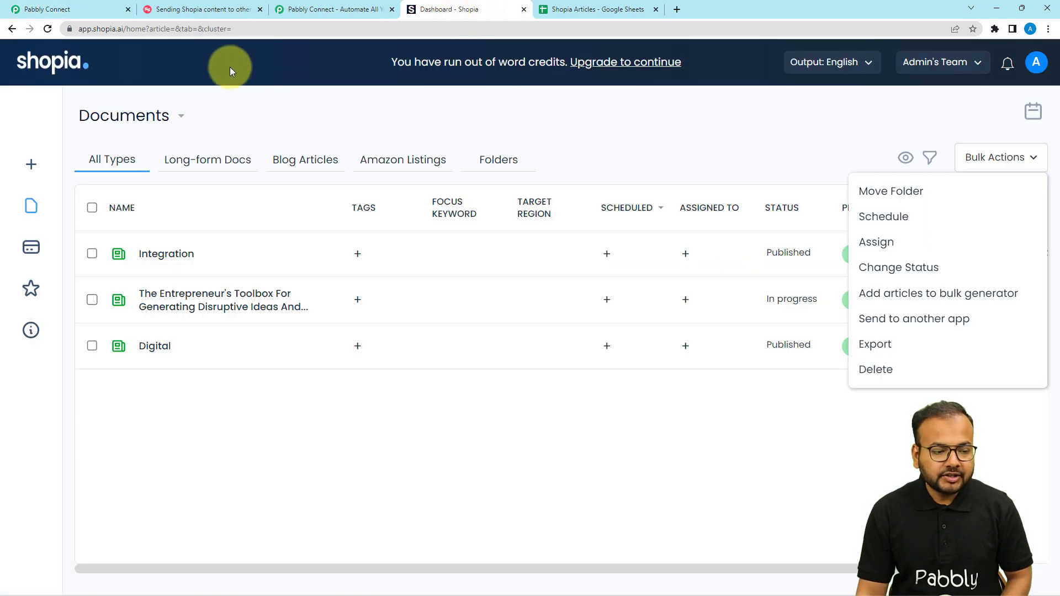
{"action": "left_click", "coordinate": [680, 147]}
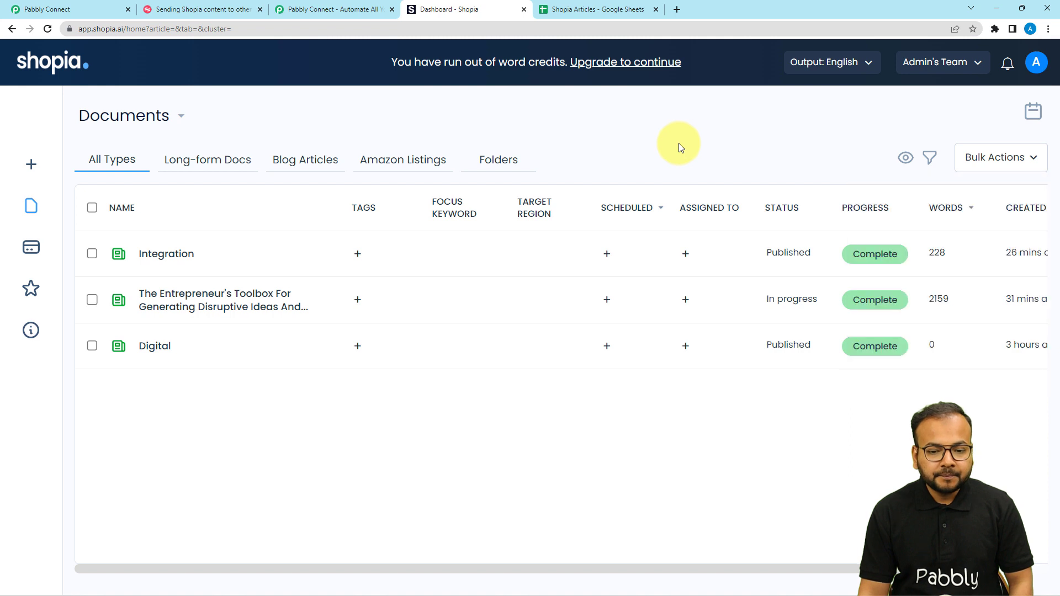
{"action": "left_click", "coordinate": [937, 71]}
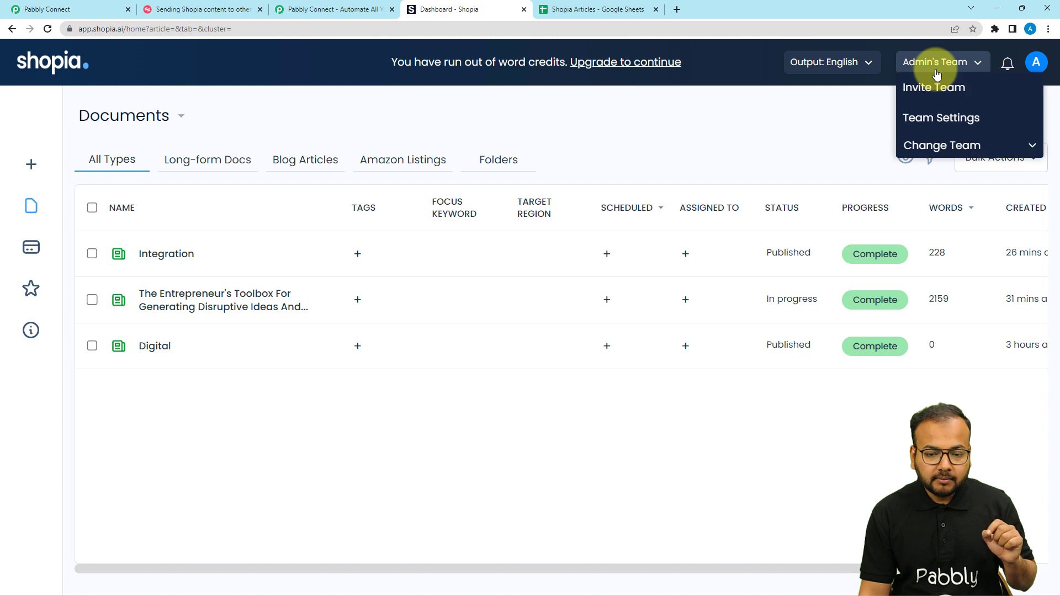
{"action": "left_click", "coordinate": [938, 125]}
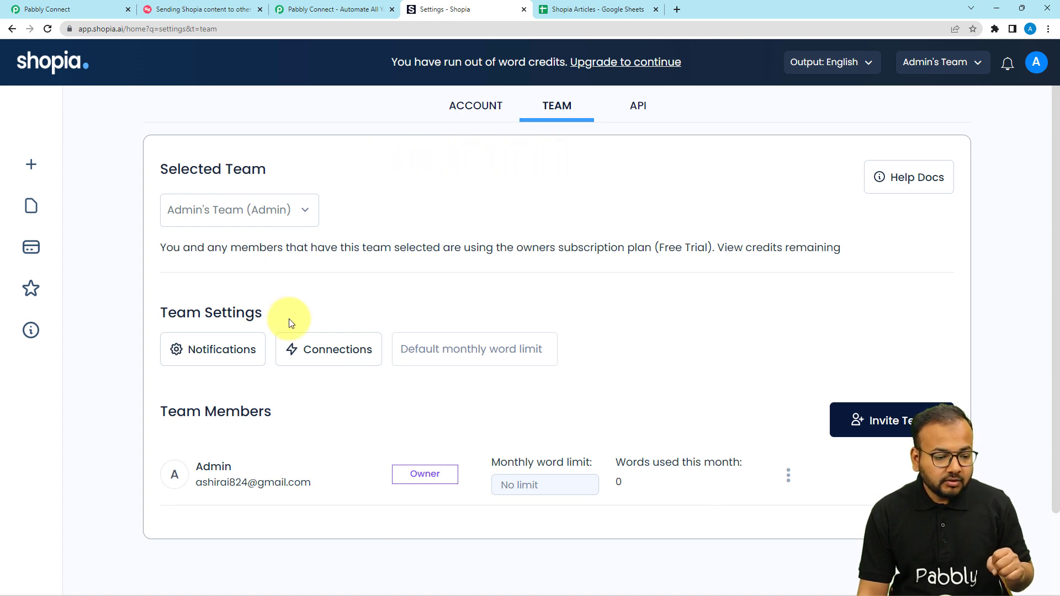
{"action": "left_click", "coordinate": [325, 362]}
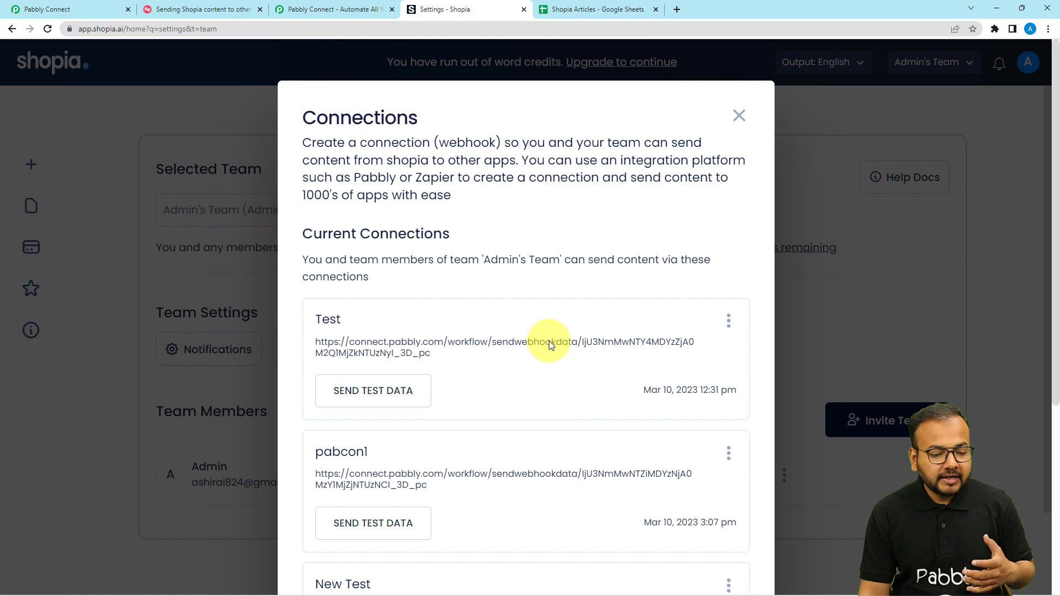
- Find the connection matching the workflow's "New Test" name, send test data through it and close the connections list
{"action": "scroll", "coordinate": [548, 343], "scroll_direction": "down", "scroll_amount": 3}
{"action": "scroll", "coordinate": [492, 244], "scroll_direction": "down", "scroll_amount": 2}
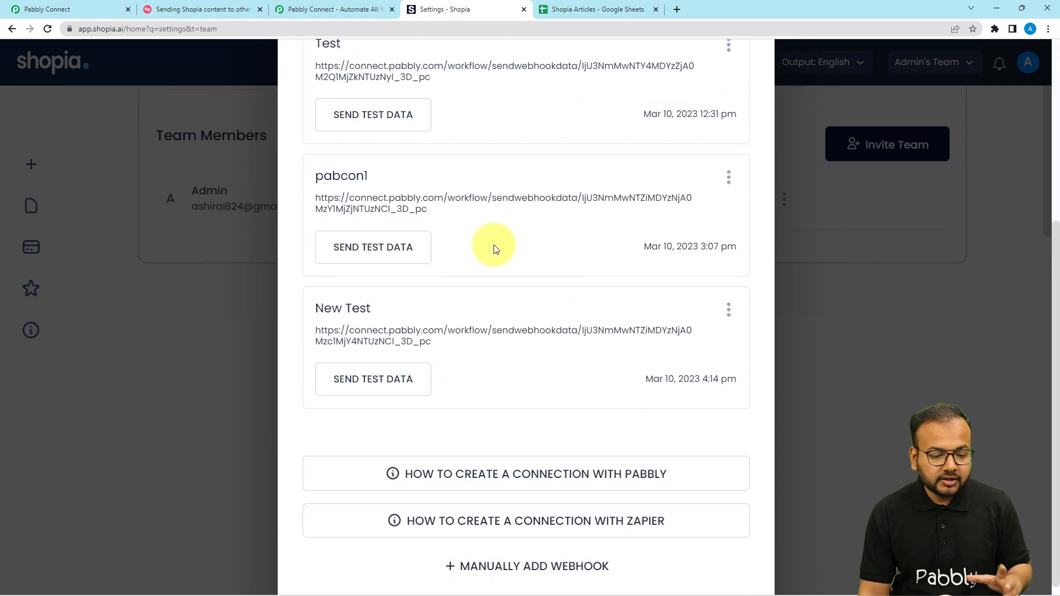
{"action": "scroll", "coordinate": [499, 255], "scroll_direction": "up", "scroll_amount": 2}
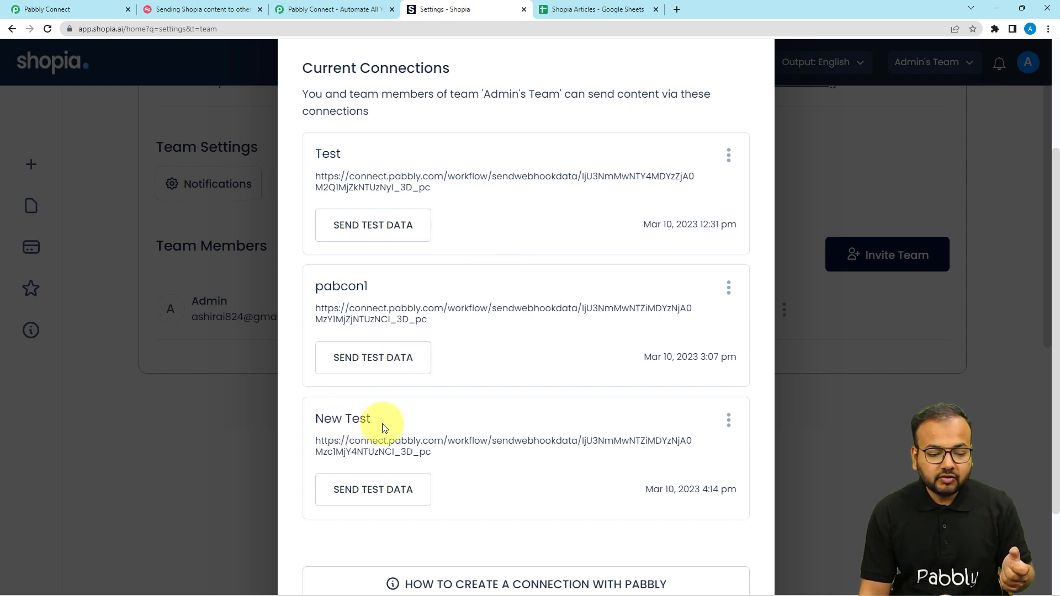
{"action": "left_click", "coordinate": [91, 13]}
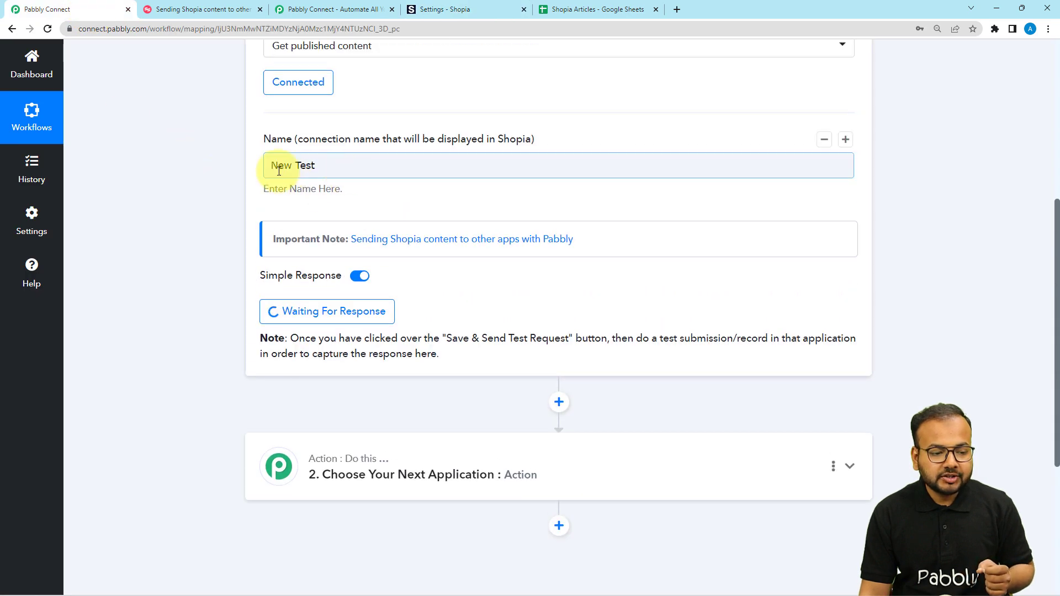
{"action": "left_click", "coordinate": [495, 8]}
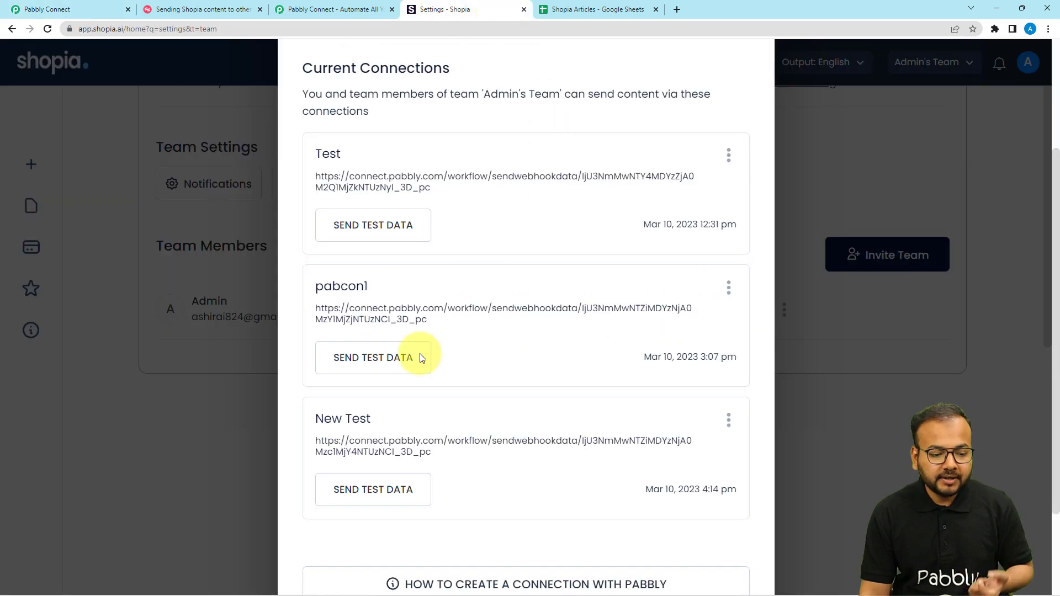
{"action": "scroll", "coordinate": [379, 450], "scroll_direction": "down", "scroll_amount": 1}
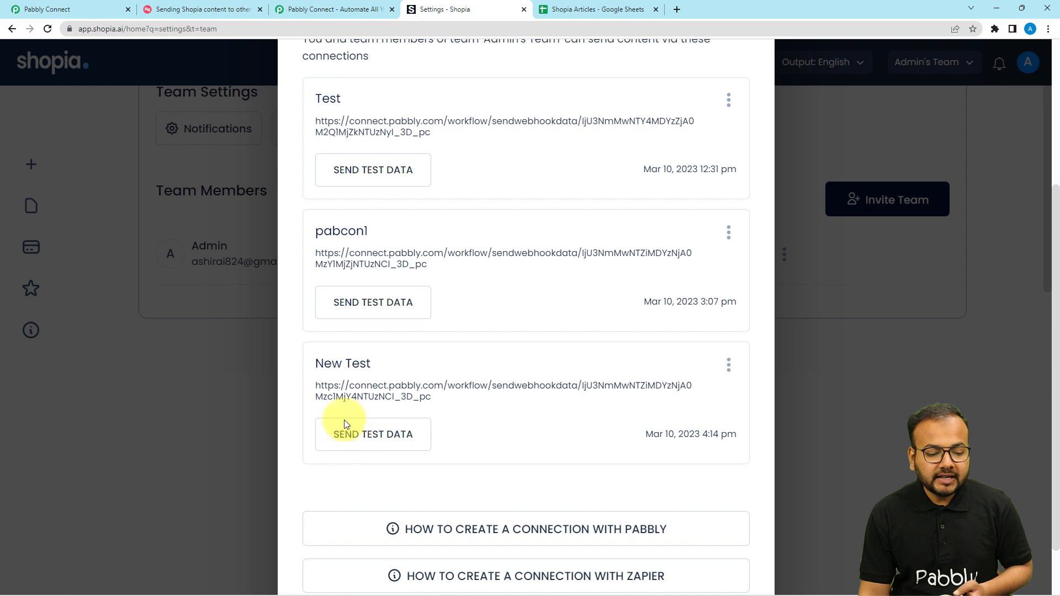
{"action": "left_click", "coordinate": [366, 436]}
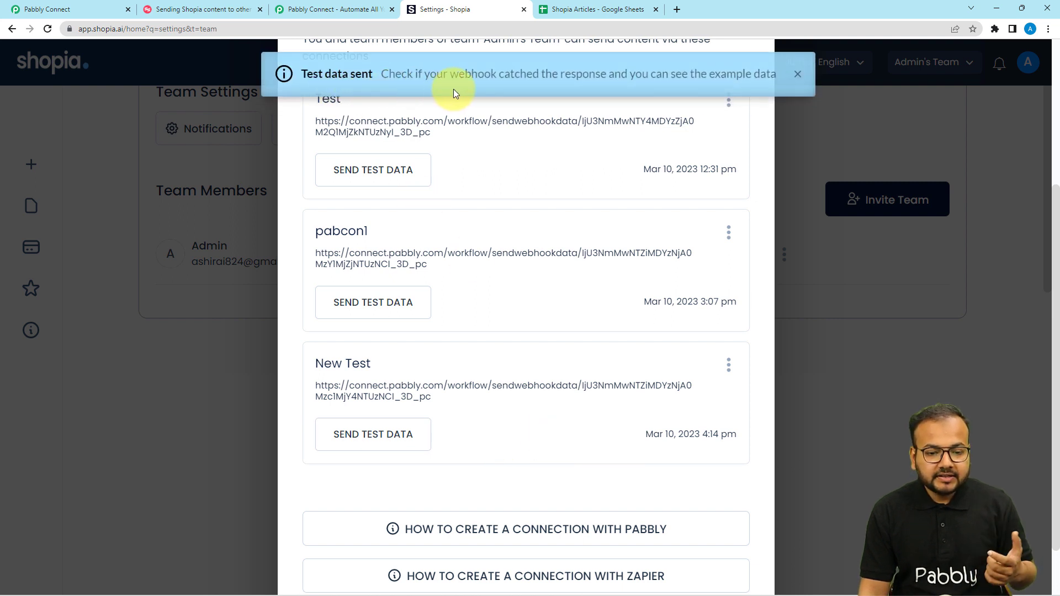
{"action": "scroll", "coordinate": [825, 204], "scroll_direction": "up", "scroll_amount": 4}
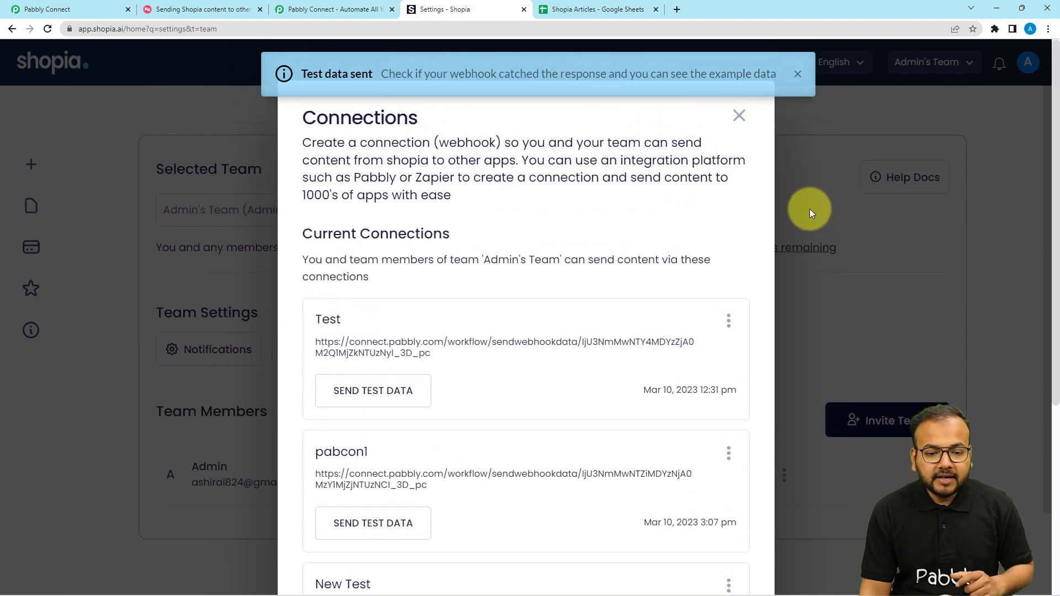
{"action": "left_click", "coordinate": [742, 118]}
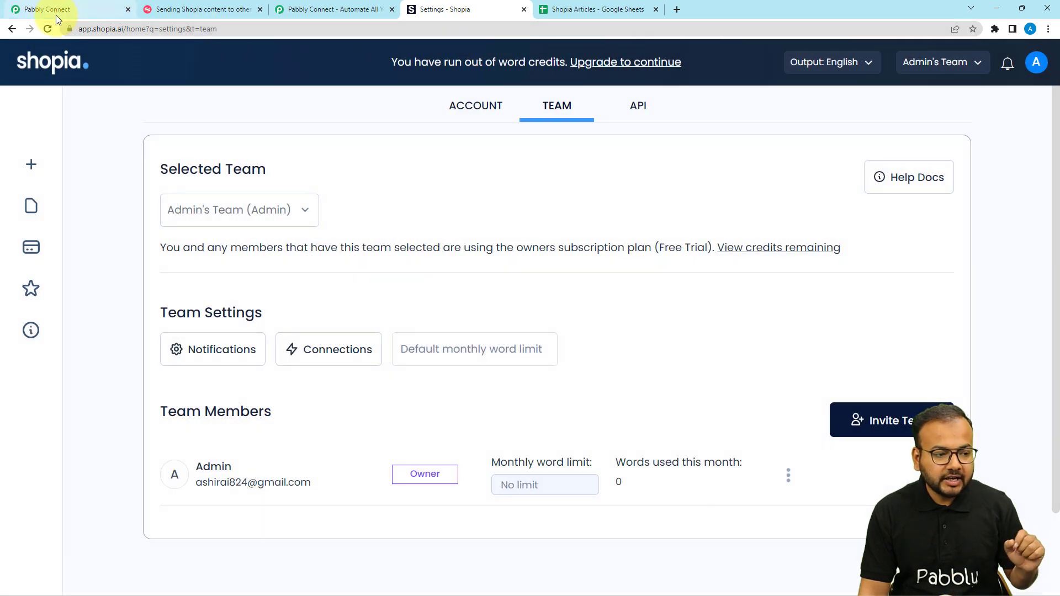
- Return to the Pabbly Connect workflow and set the second step to Google Sheets with the Add New Row action event
{"action": "left_click", "coordinate": [71, 9]}
{"action": "scroll", "coordinate": [124, 246], "scroll_direction": "down", "scroll_amount": 5}
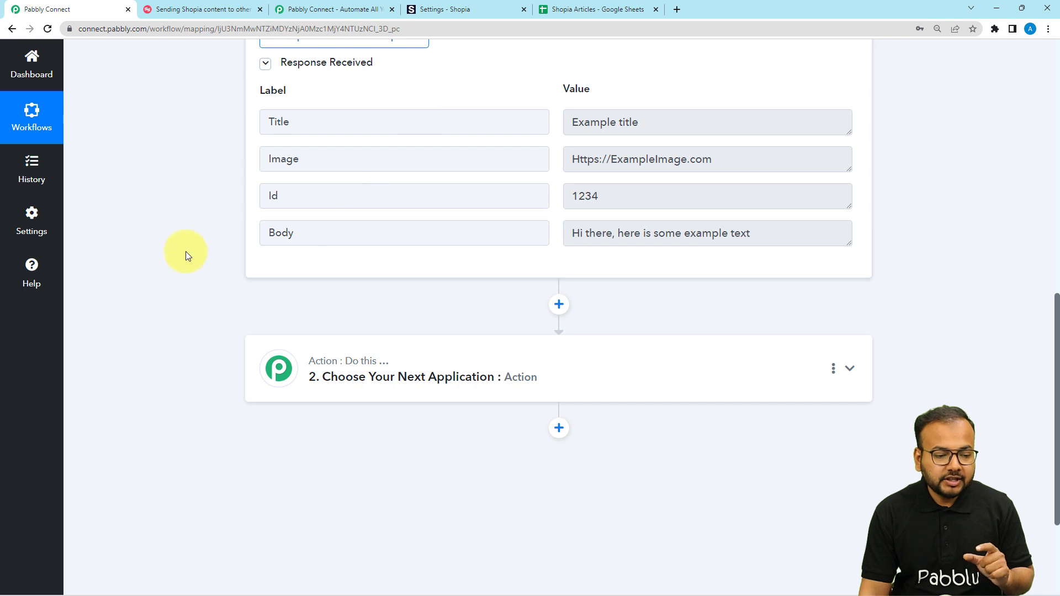
{"action": "scroll", "coordinate": [185, 255], "scroll_direction": "down", "scroll_amount": 3}
{"action": "left_click", "coordinate": [348, 218]}
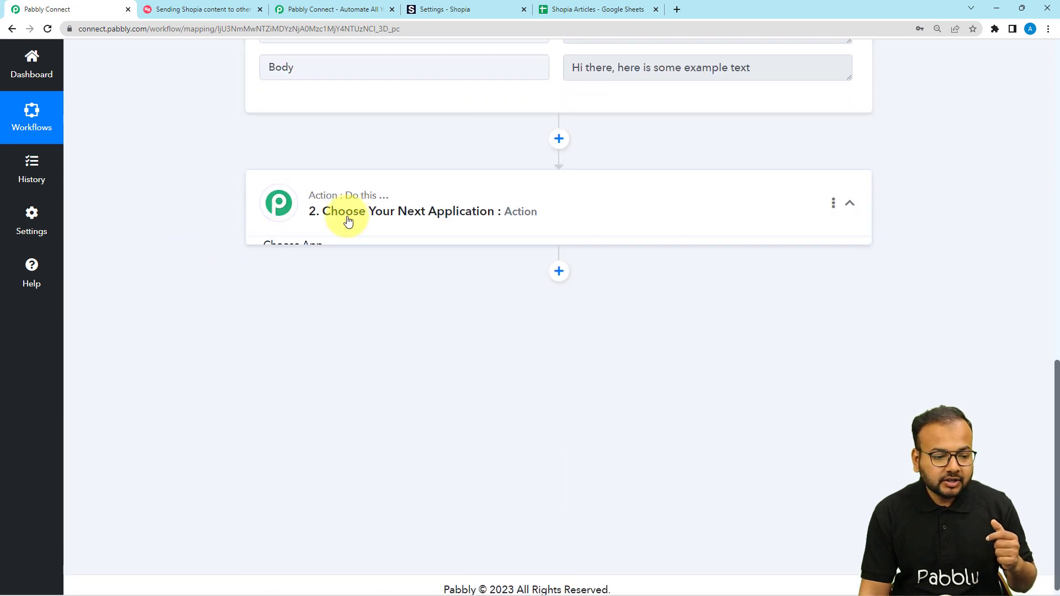
{"action": "left_click", "coordinate": [340, 175]}
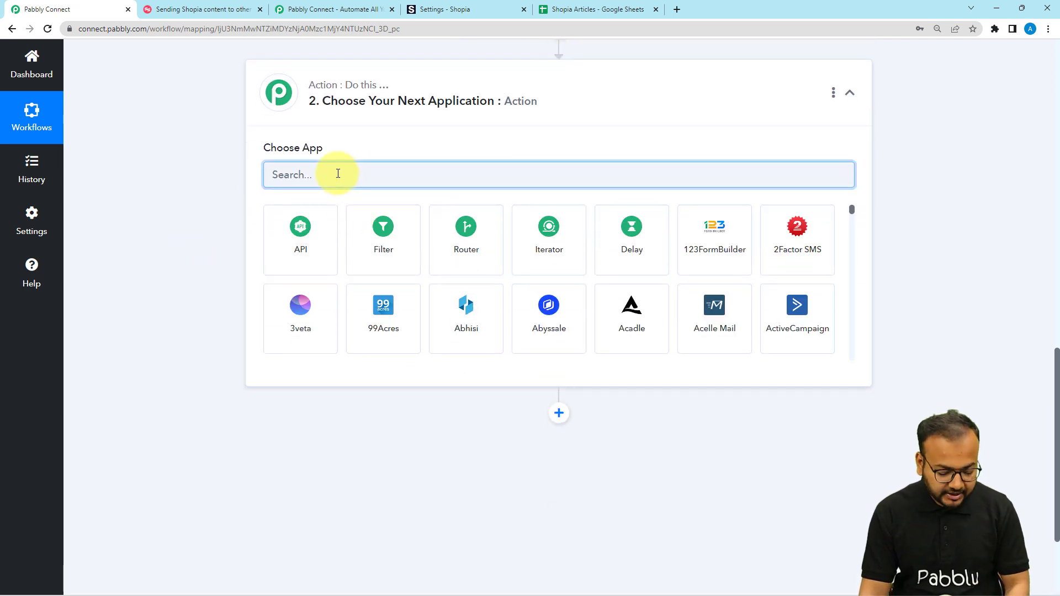
{"action": "type", "text": "shee"}
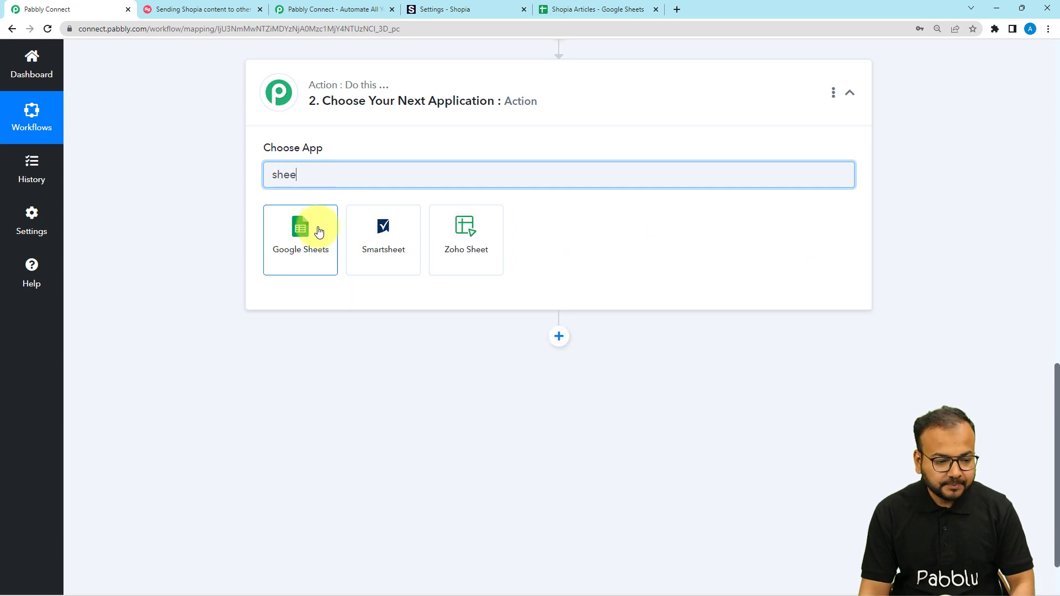
{"action": "left_click", "coordinate": [319, 232]}
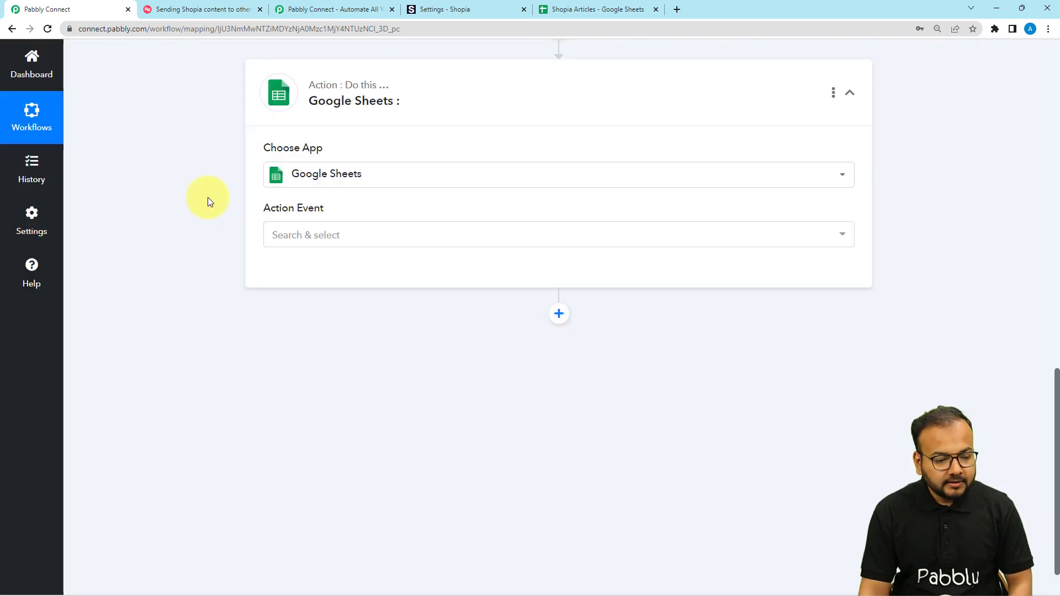
{"action": "left_click", "coordinate": [303, 245]}
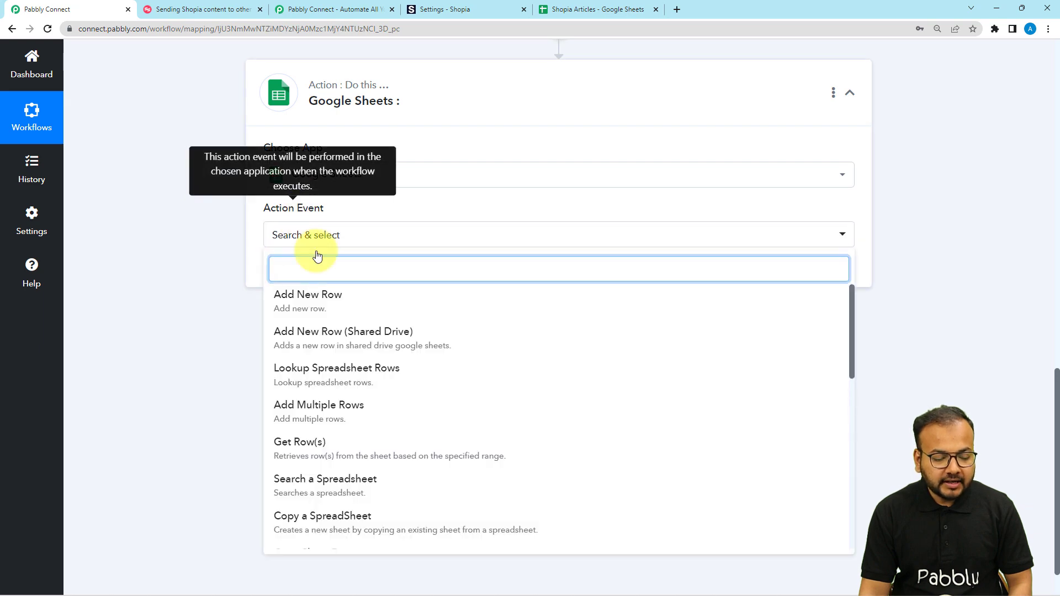
{"action": "left_click", "coordinate": [307, 306]}
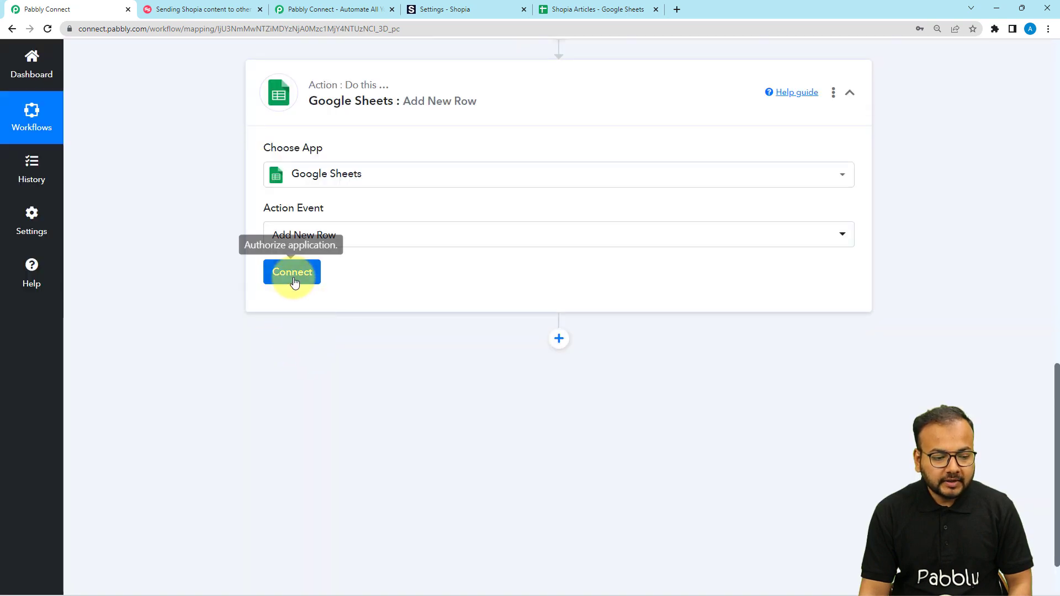
- Connect the Google Sheets action through a new connection by signing in with a Google account
{"action": "left_click", "coordinate": [291, 272]}
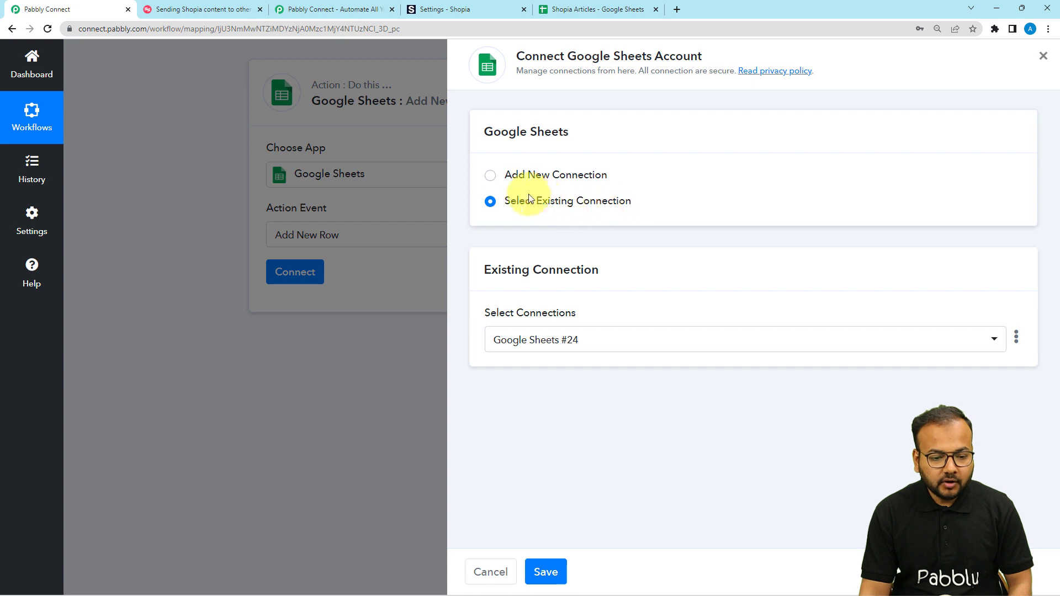
{"action": "left_click", "coordinate": [492, 179]}
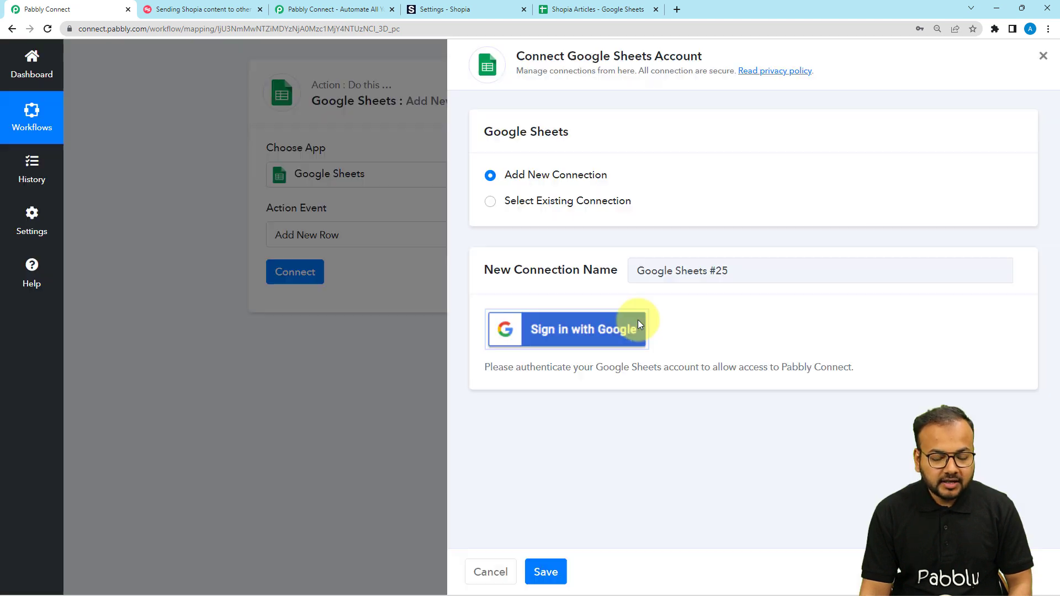
{"action": "left_click", "coordinate": [637, 323]}
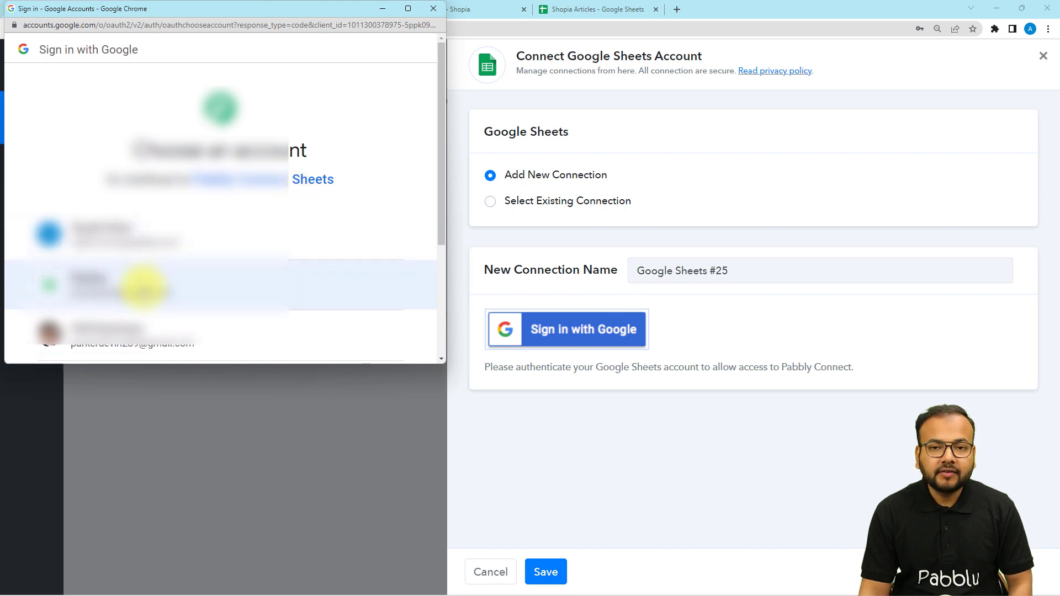
{"action": "left_click", "coordinate": [145, 287]}
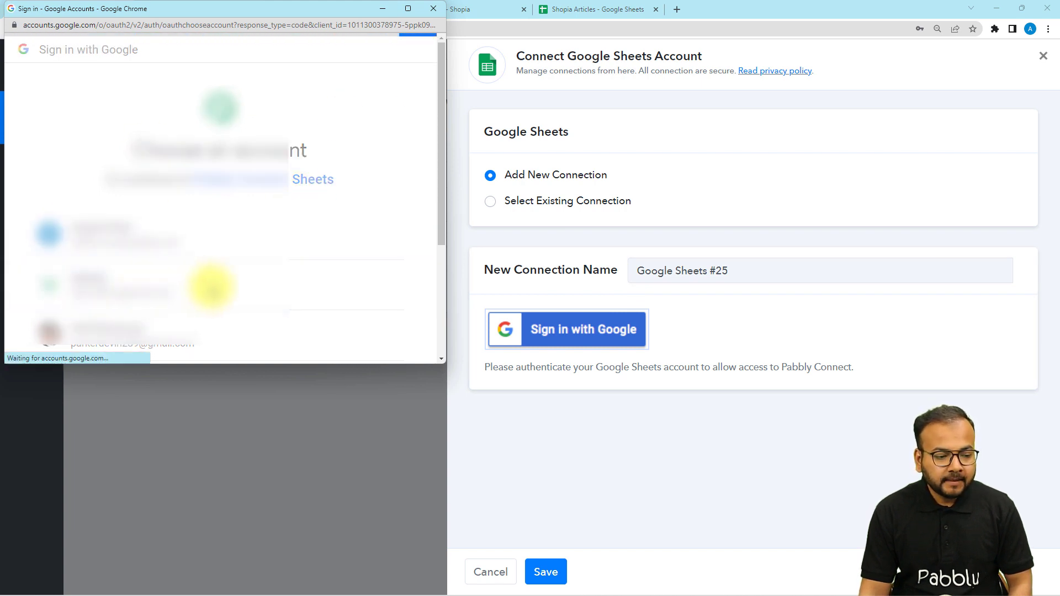
- Choose Shopia Articles as the spreadsheet for the new row, checking its column headers in Google Sheets
{"action": "scroll", "coordinate": [211, 286], "scroll_direction": "down", "scroll_amount": 7}
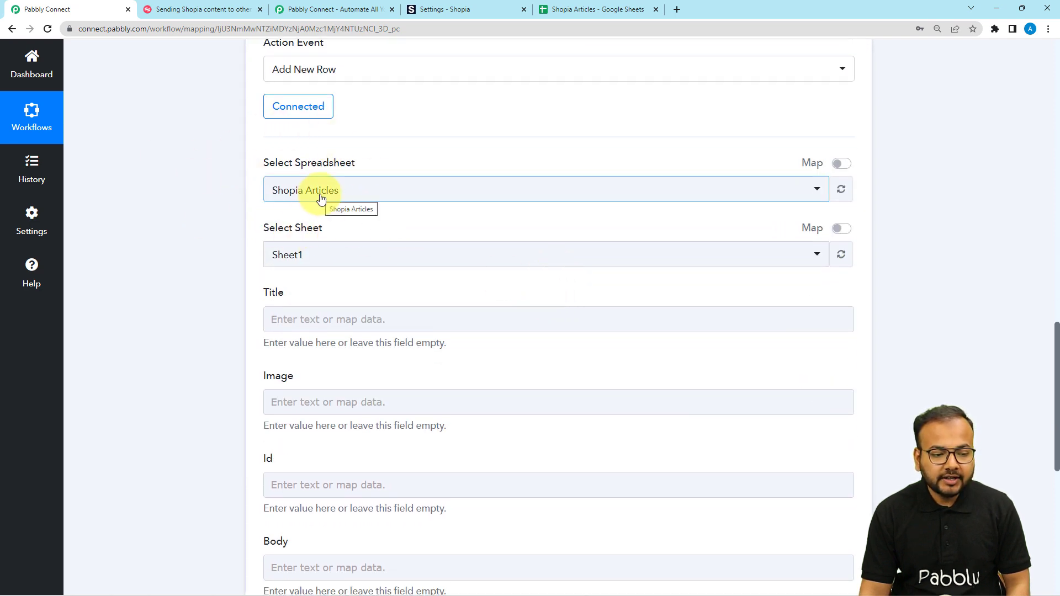
{"action": "left_click", "coordinate": [362, 204]}
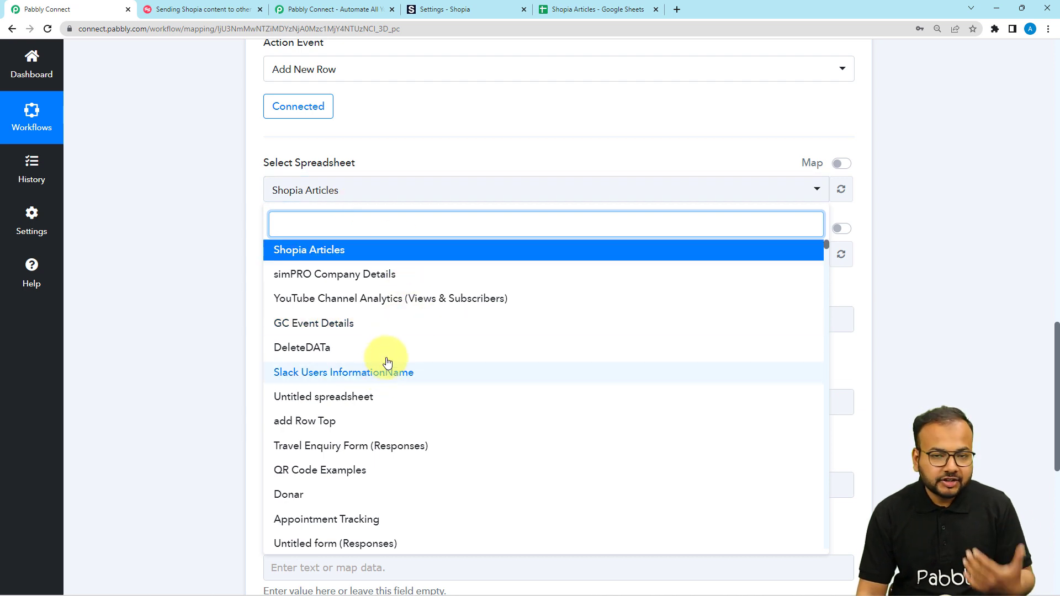
{"action": "left_click", "coordinate": [217, 258]}
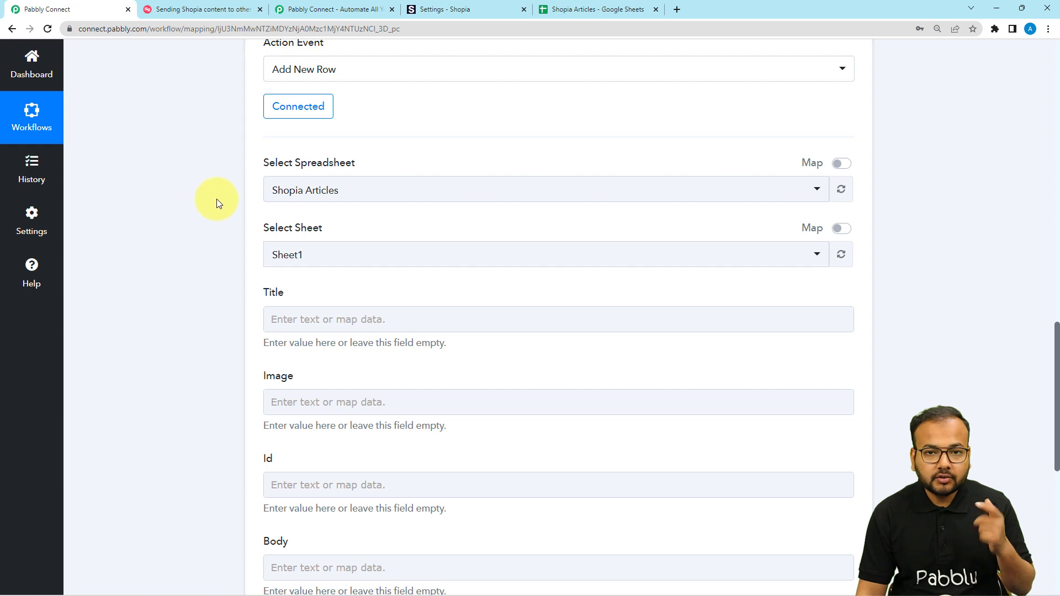
{"action": "left_click", "coordinate": [558, 9]}
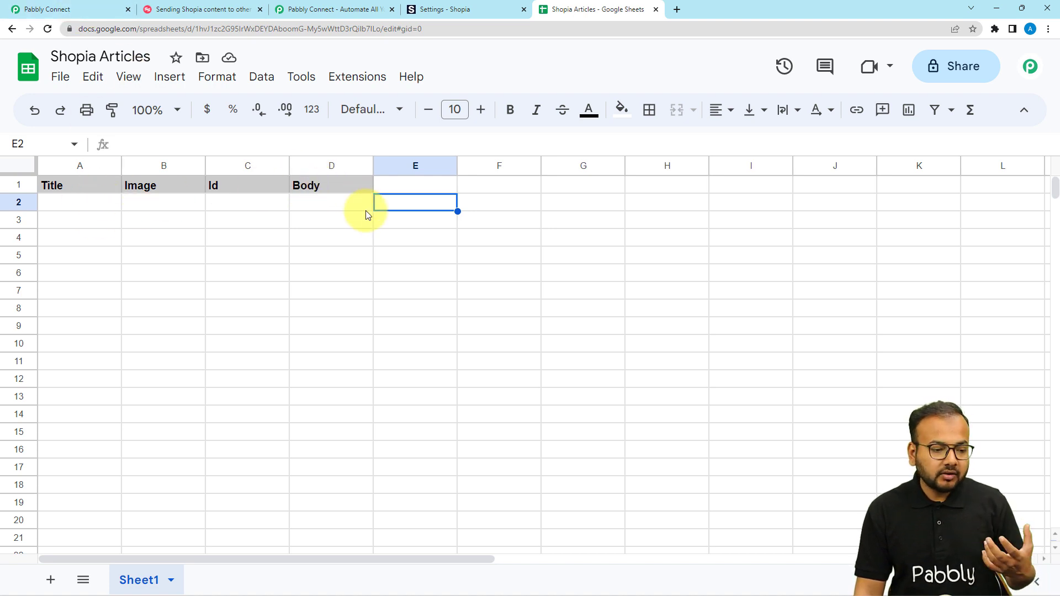
{"action": "left_click", "coordinate": [88, 9]}
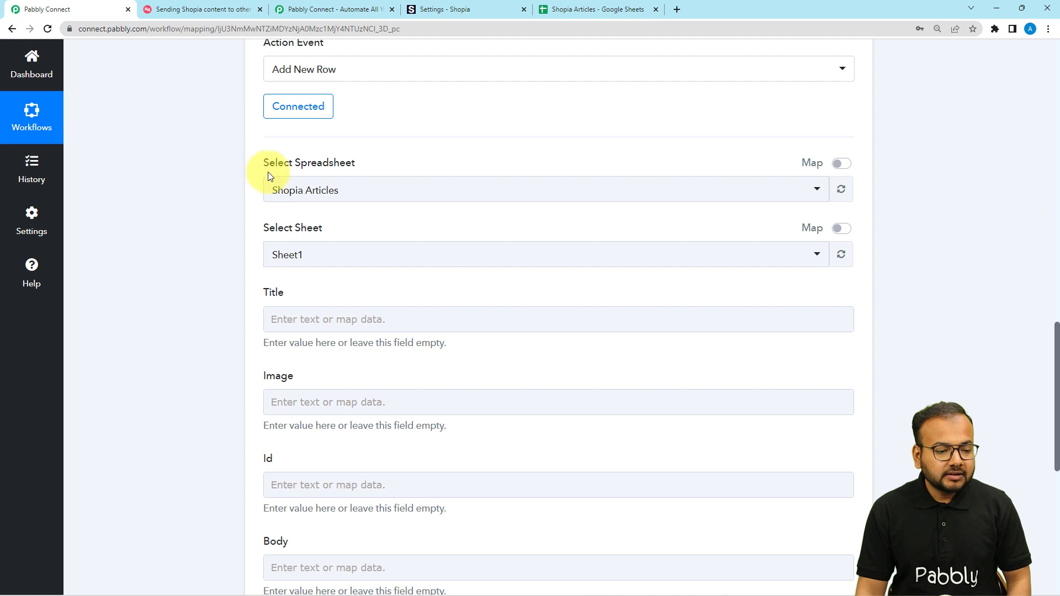
{"action": "left_click", "coordinate": [280, 190]}
{"action": "left_click", "coordinate": [277, 245]}
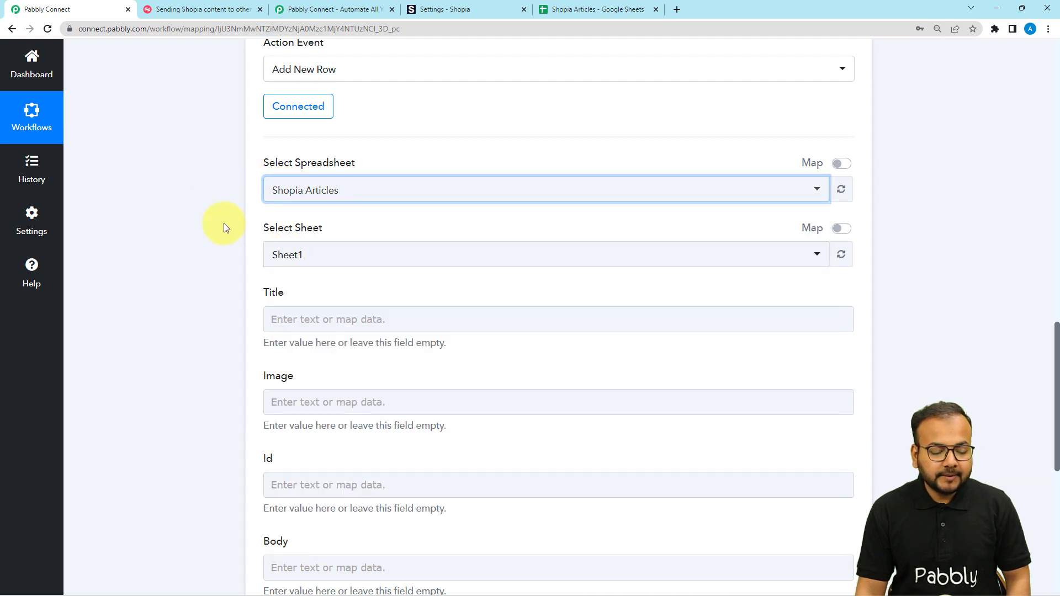
- Set the target sheet of the Add New Row action to Sheet1
{"action": "scroll", "coordinate": [224, 227], "scroll_direction": "down", "scroll_amount": 1}
{"action": "scroll", "coordinate": [223, 227], "scroll_direction": "down", "scroll_amount": 1}
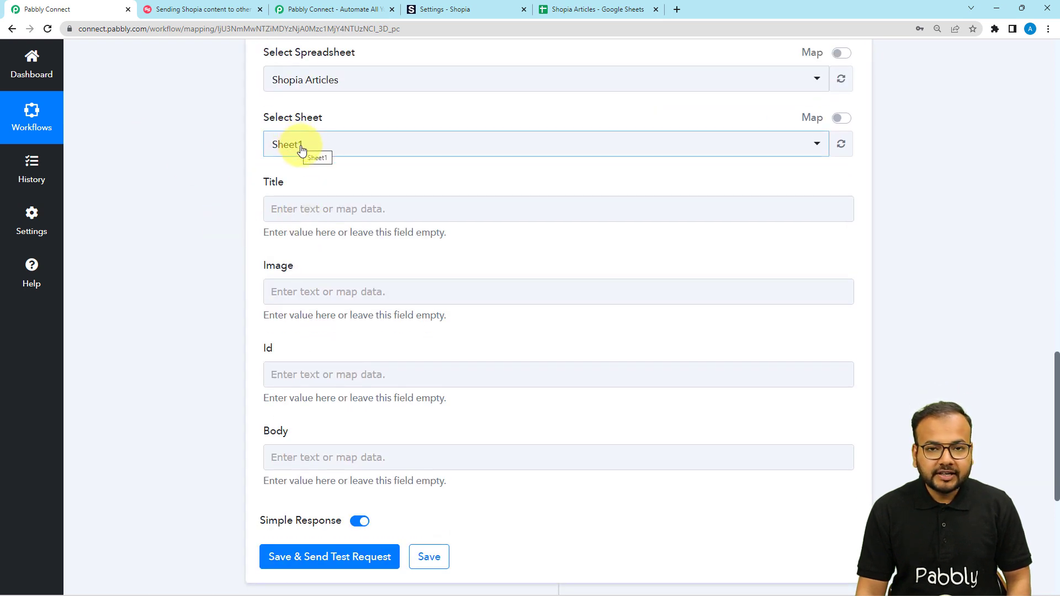
{"action": "left_click", "coordinate": [301, 150]}
{"action": "left_click", "coordinate": [298, 211]}
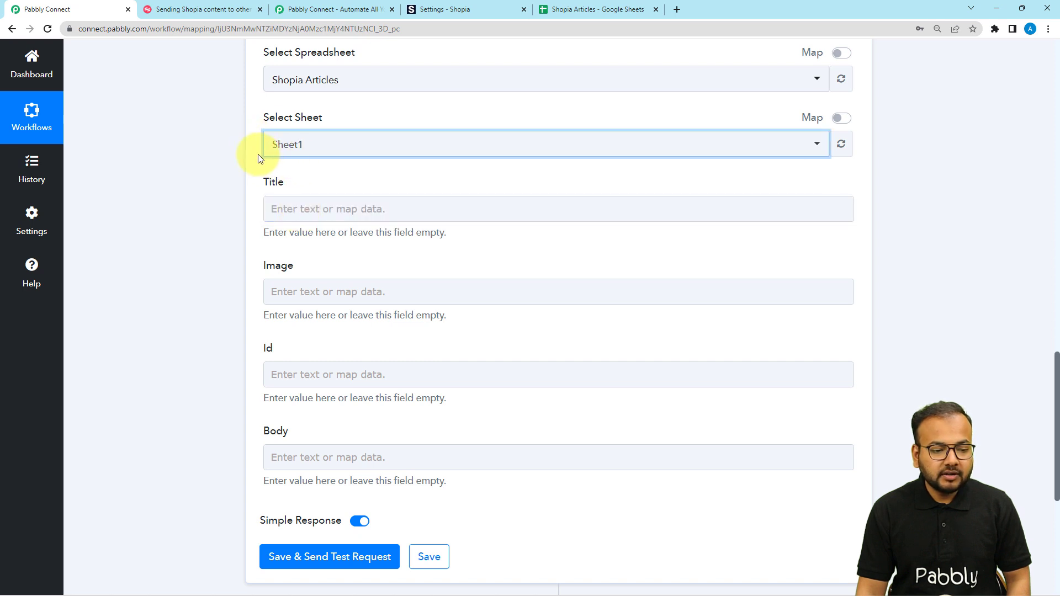
{"action": "left_click", "coordinate": [164, 190]}
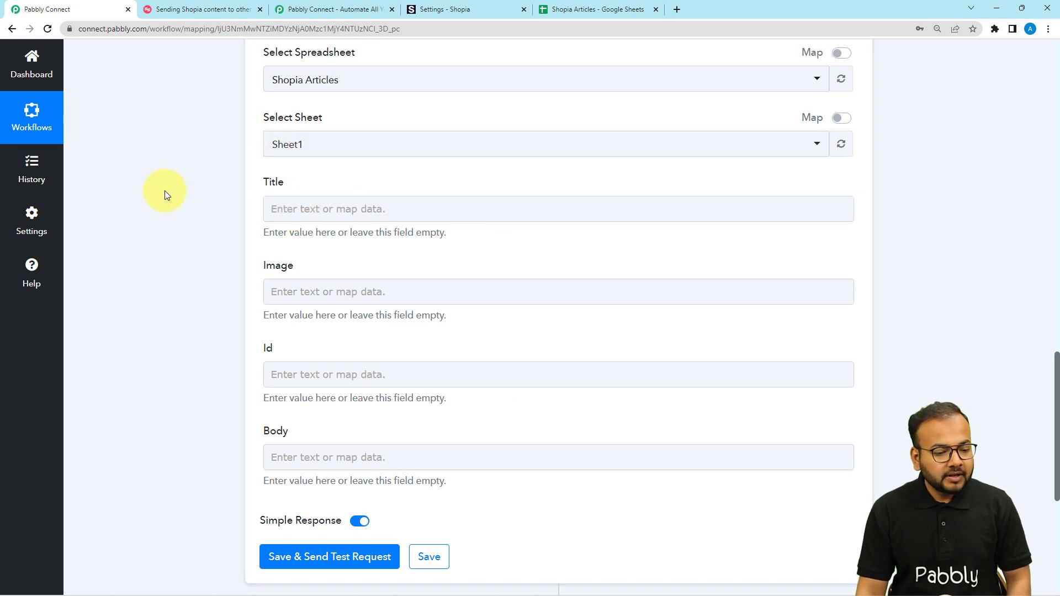
- Compare the Title, Image, Id and Body columns in Shopia Articles with the fields in the captured Shopia webhook response
{"action": "scroll", "coordinate": [167, 192], "scroll_direction": "down", "scroll_amount": 1}
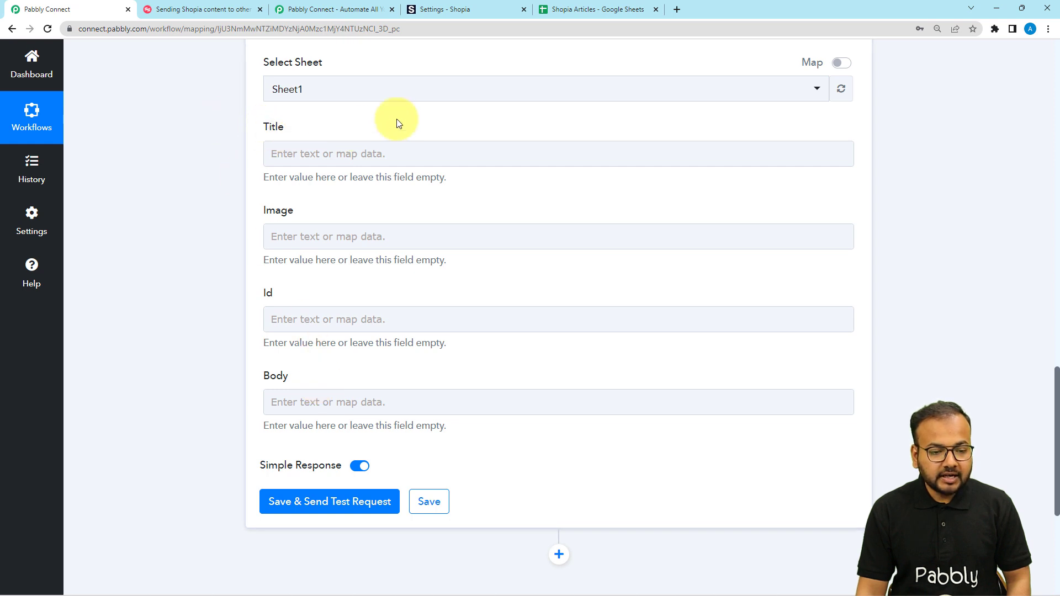
{"action": "left_click", "coordinate": [543, 11]}
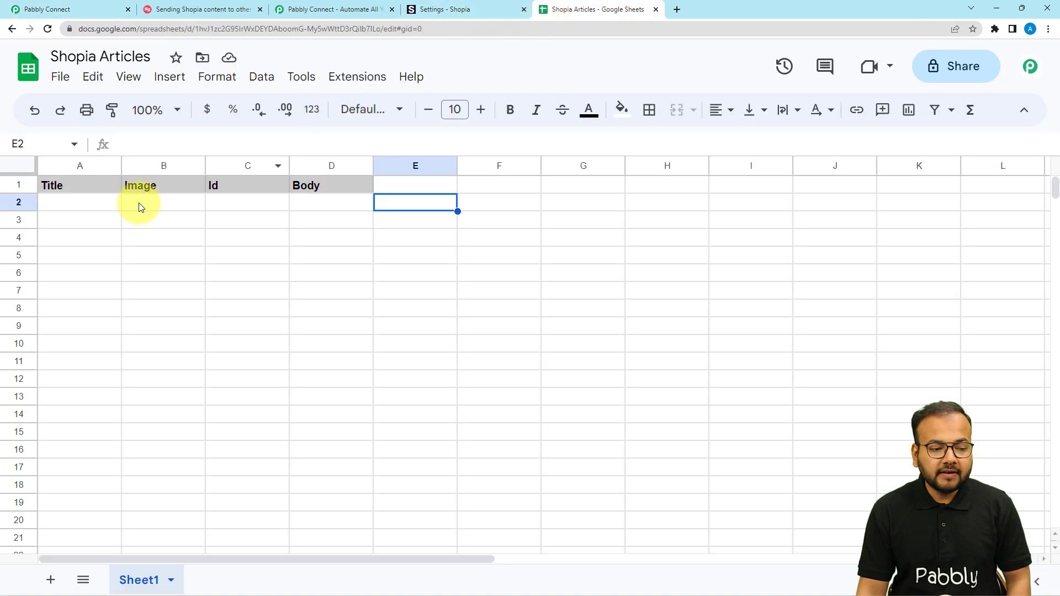
{"action": "left_click", "coordinate": [22, 9]}
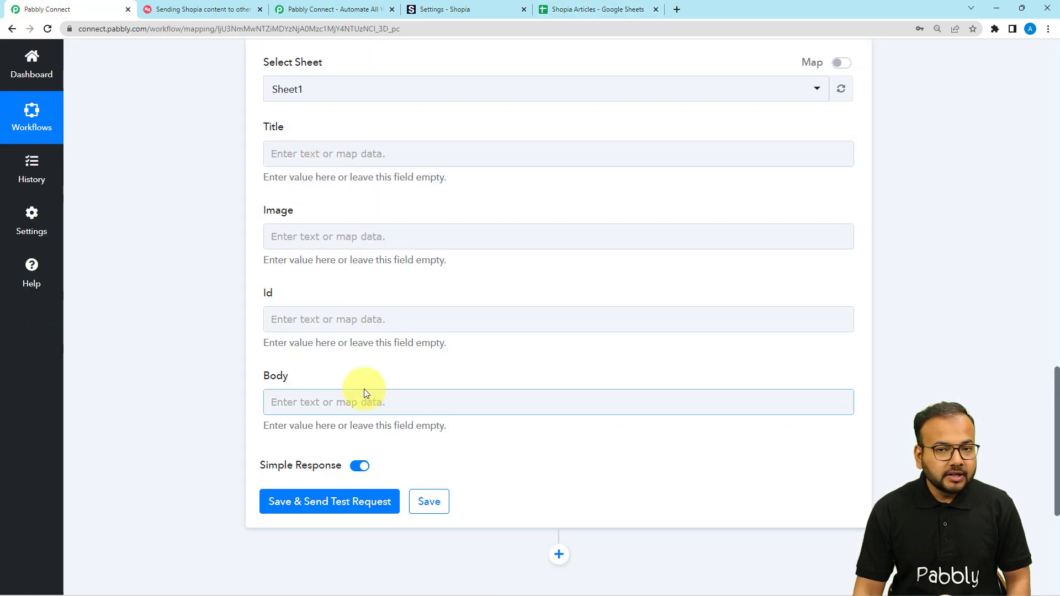
{"action": "scroll", "coordinate": [324, 215], "scroll_direction": "up", "scroll_amount": 4}
{"action": "scroll", "coordinate": [326, 257], "scroll_direction": "up", "scroll_amount": 10}
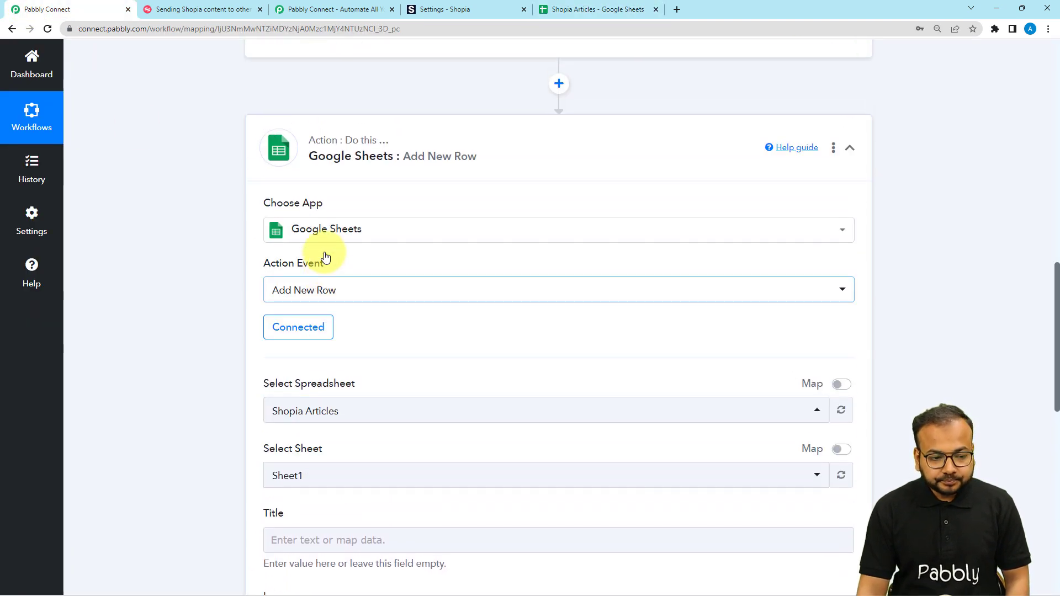
{"action": "scroll", "coordinate": [326, 262], "scroll_direction": "up", "scroll_amount": 1}
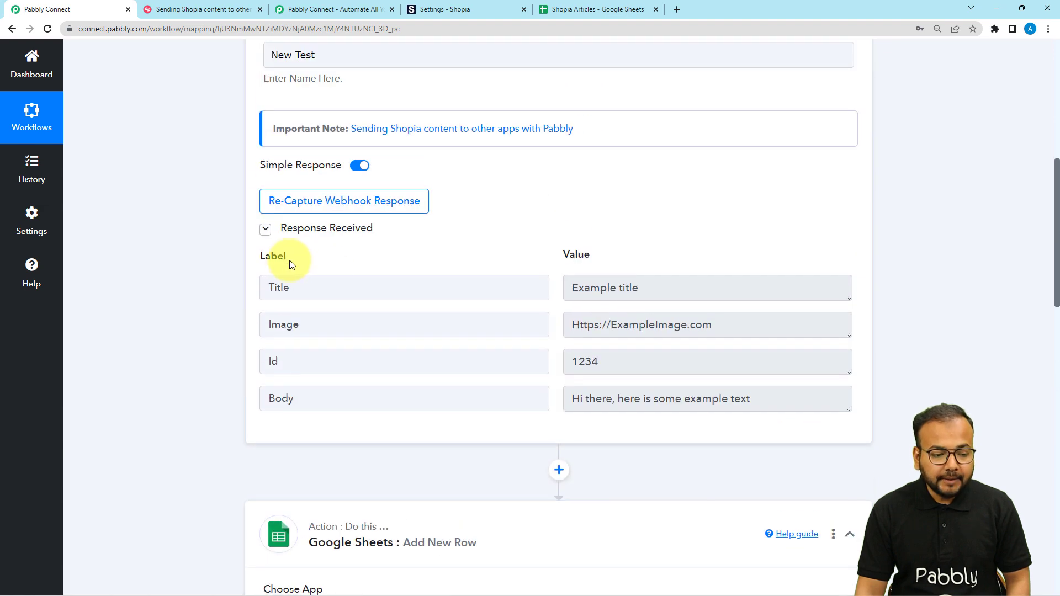
{"action": "scroll", "coordinate": [214, 354], "scroll_direction": "down", "scroll_amount": 14}
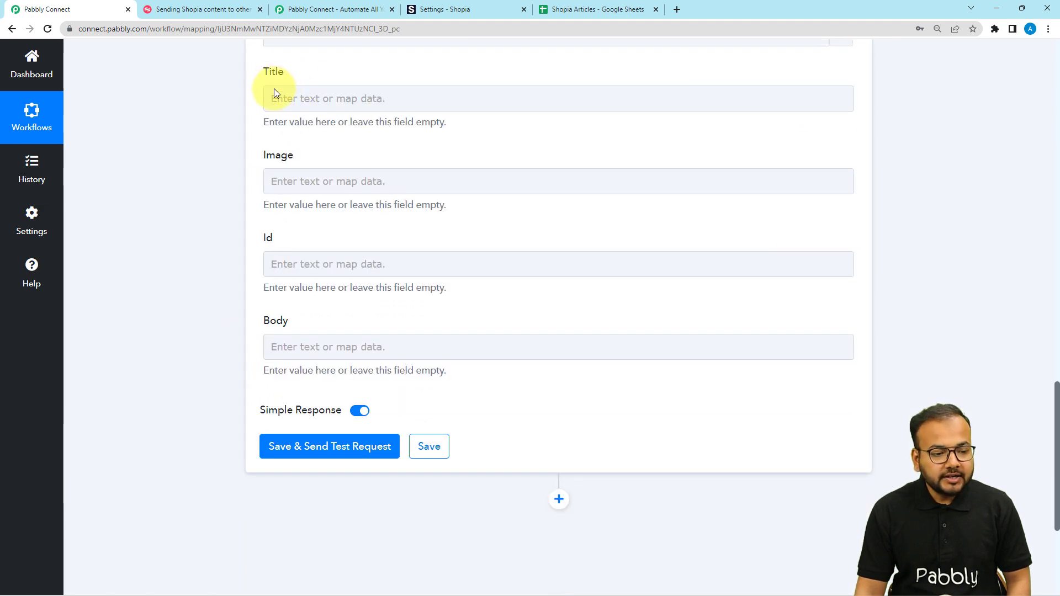
- Map the Title field of the Google Sheets action to the Title value from the Shopia Get published content step
{"action": "scroll", "coordinate": [287, 132], "scroll_direction": "up", "scroll_amount": 1}
{"action": "left_click", "coordinate": [312, 153]}
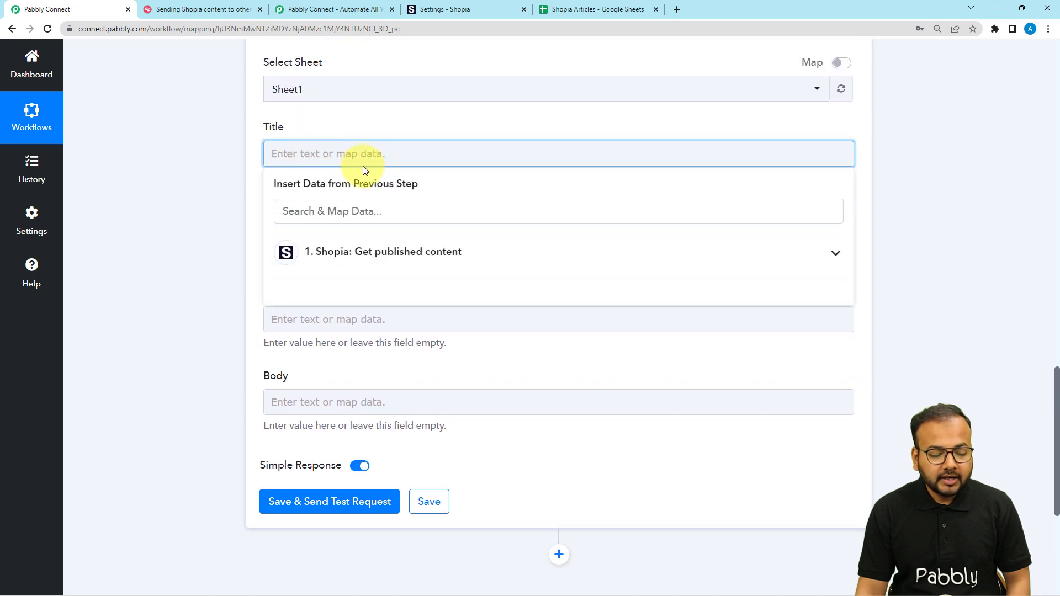
{"action": "left_click", "coordinate": [327, 265]}
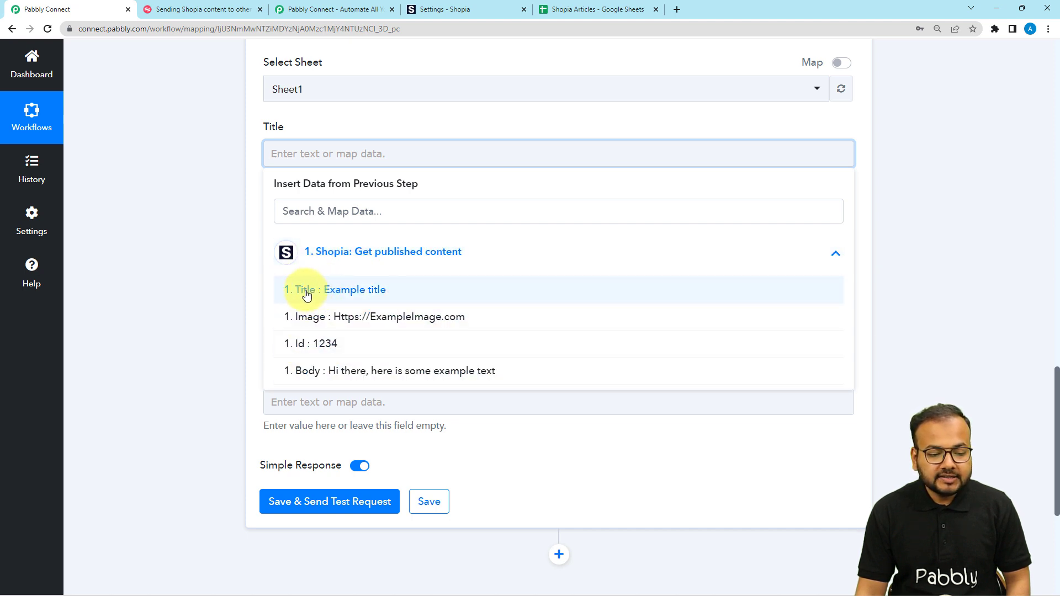
{"action": "left_click", "coordinate": [307, 296]}
{"action": "left_click", "coordinate": [221, 190]}
- Map the Image field of the row to the Image value from the Shopia trigger's response
{"action": "scroll", "coordinate": [221, 190], "scroll_direction": "down", "scroll_amount": 1}
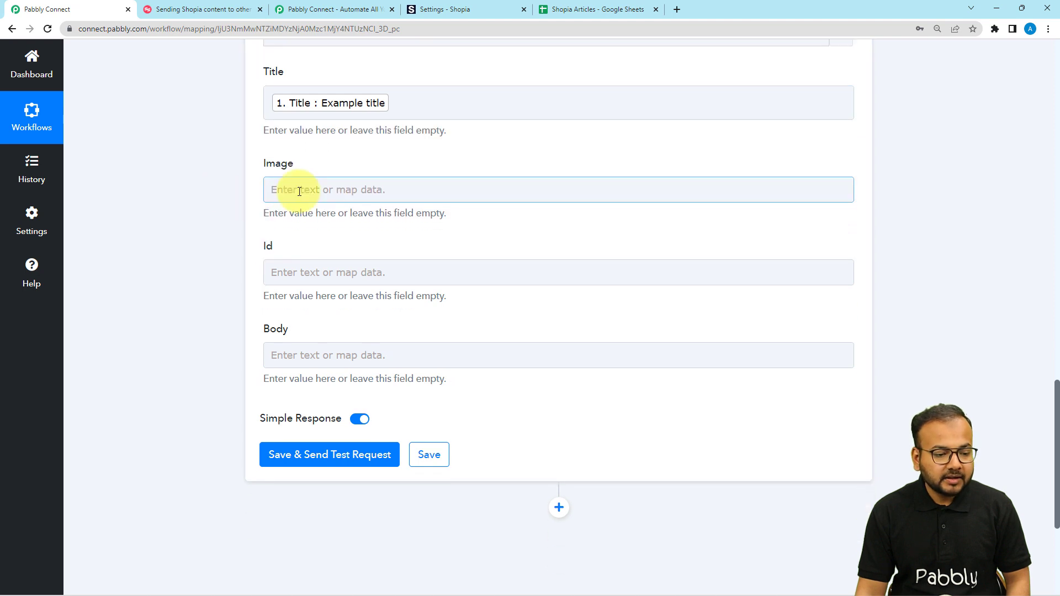
{"action": "left_click", "coordinate": [300, 192]}
{"action": "left_click", "coordinate": [308, 289]}
{"action": "left_click", "coordinate": [288, 350]}
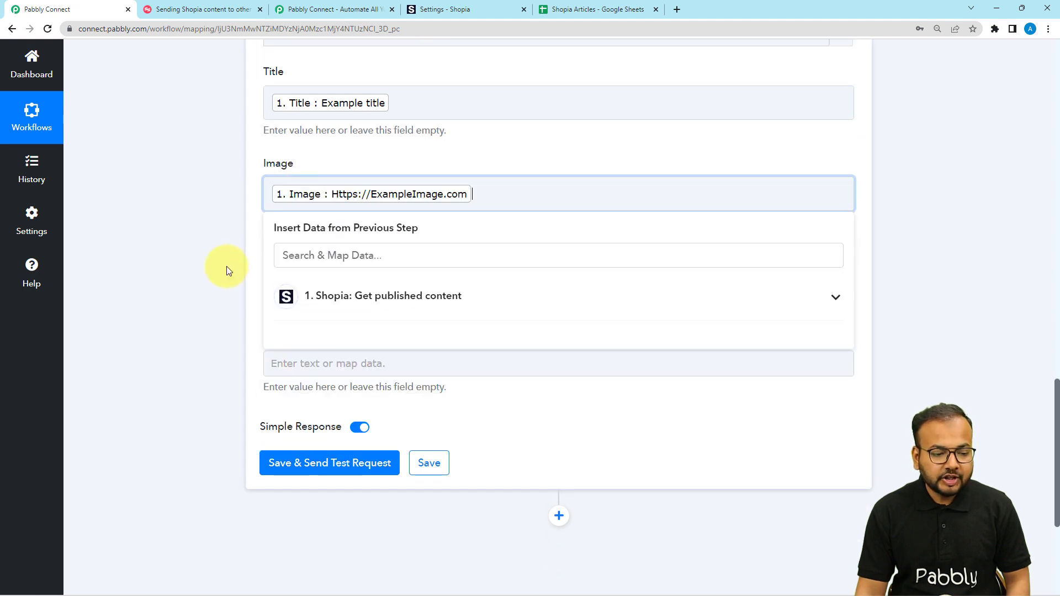
{"action": "left_click", "coordinate": [227, 271]}
- Map the Id field of the row to the Id value from the Shopia trigger's response
{"action": "left_click", "coordinate": [272, 279]}
{"action": "scroll", "coordinate": [279, 288], "scroll_direction": "down", "scroll_amount": 2}
{"action": "left_click", "coordinate": [304, 293]}
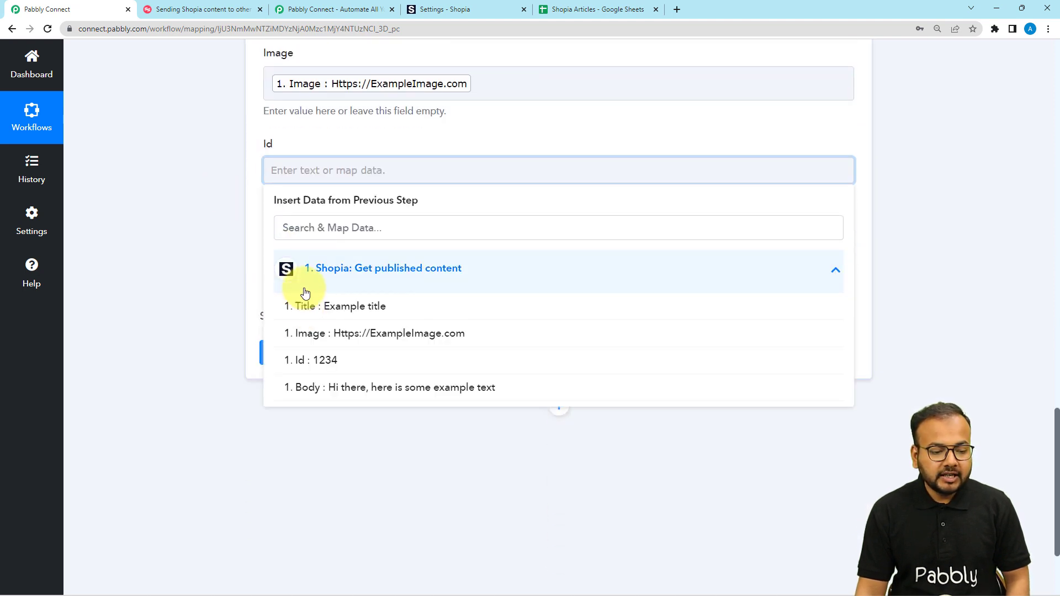
{"action": "left_click", "coordinate": [307, 360]}
{"action": "left_click", "coordinate": [200, 250]}
- Map the Body field of the row to the Body value from the Shopia trigger's response
{"action": "left_click", "coordinate": [280, 261]}
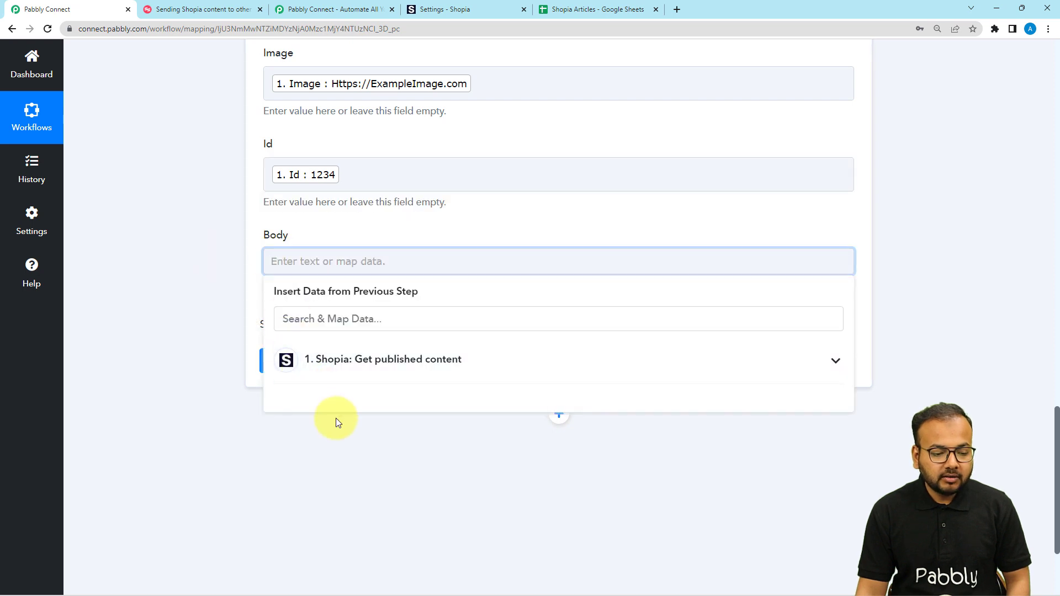
{"action": "left_click", "coordinate": [338, 362]}
{"action": "left_click", "coordinate": [326, 478]}
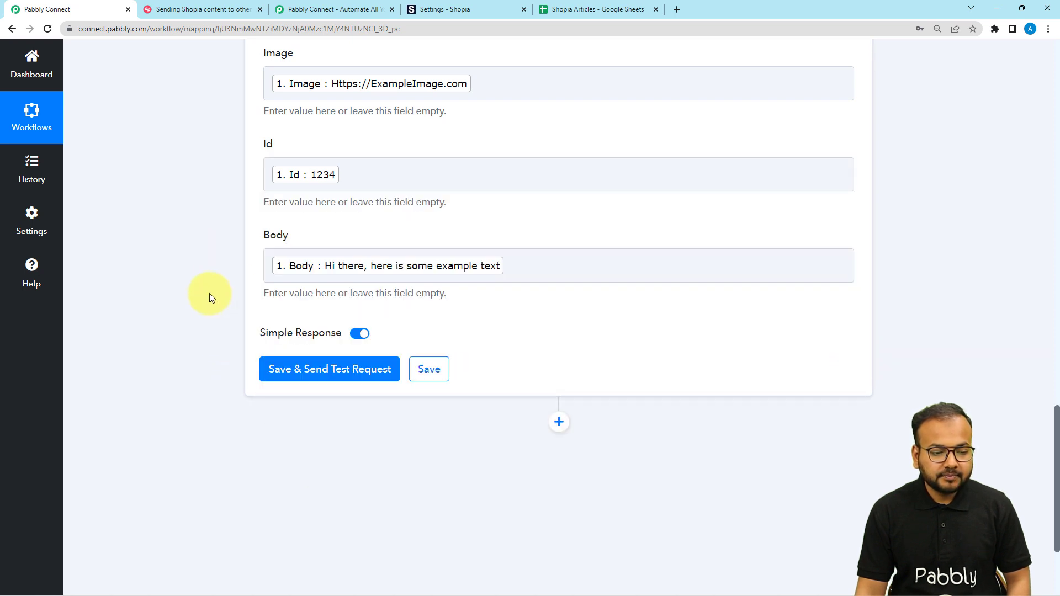
- Review the mapped Title, Image, Id and Body fields, the Shopia team settings and the target Shopia Articles sheet
{"action": "scroll", "coordinate": [209, 293], "scroll_direction": "up", "scroll_amount": 4}
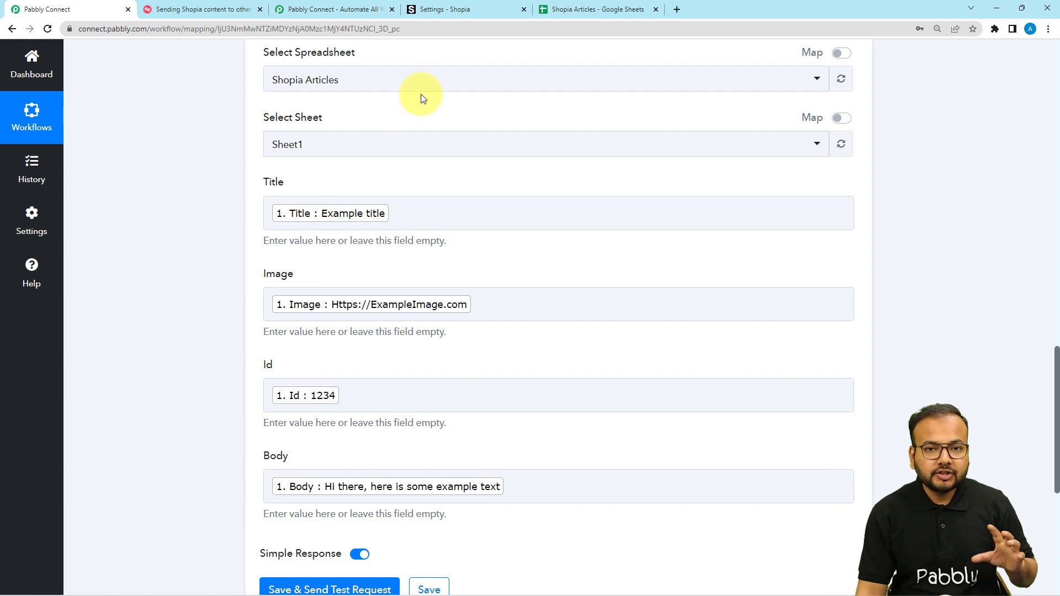
{"action": "left_click", "coordinate": [451, 9]}
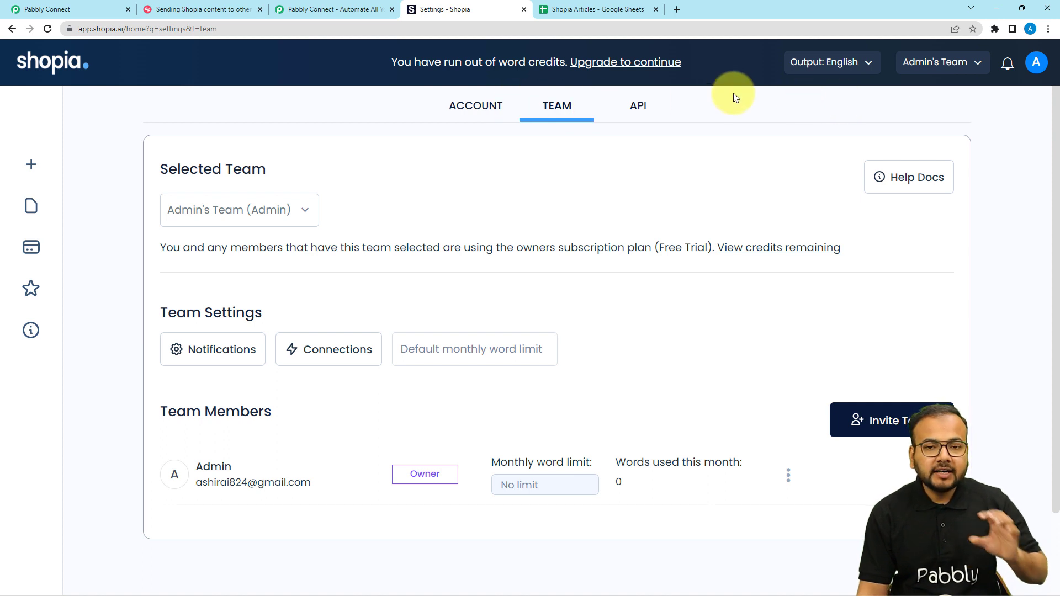
{"action": "left_click", "coordinate": [67, 6]}
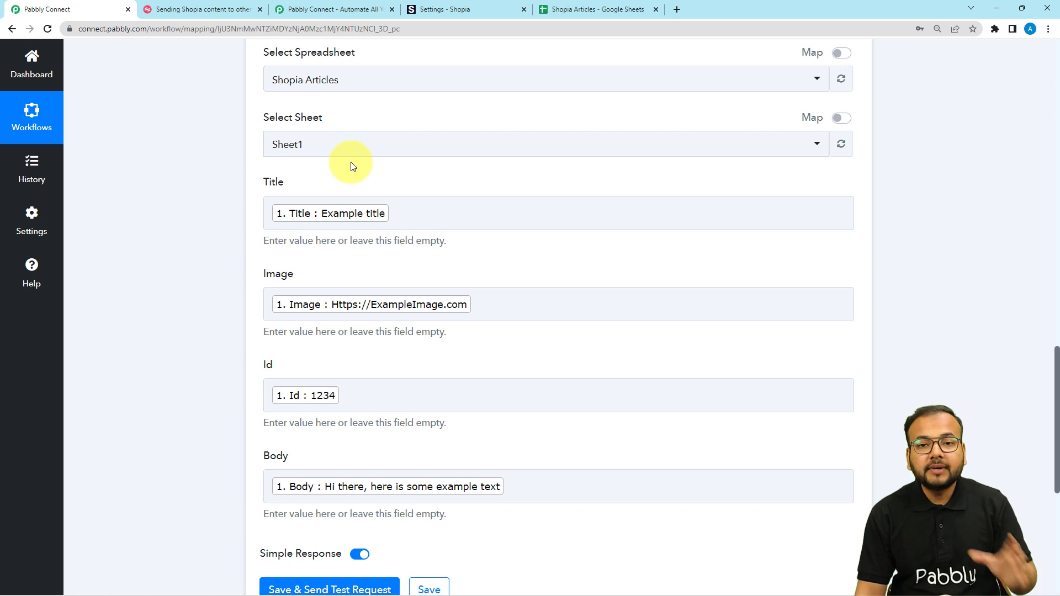
{"action": "left_click", "coordinate": [575, 11]}
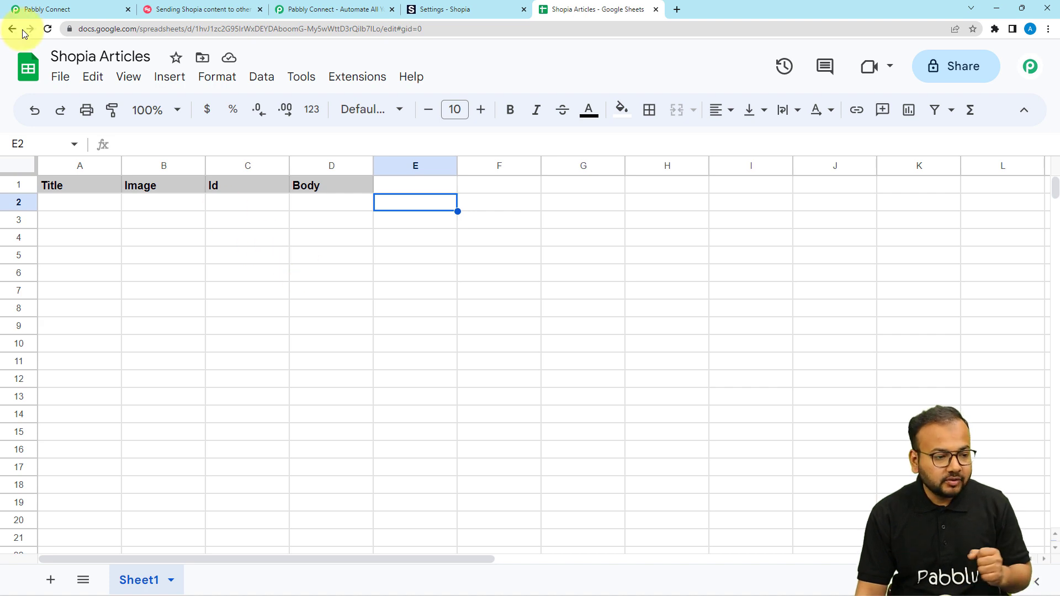
{"action": "left_click", "coordinate": [52, 9]}
{"action": "scroll", "coordinate": [180, 224], "scroll_direction": "down", "scroll_amount": 4}
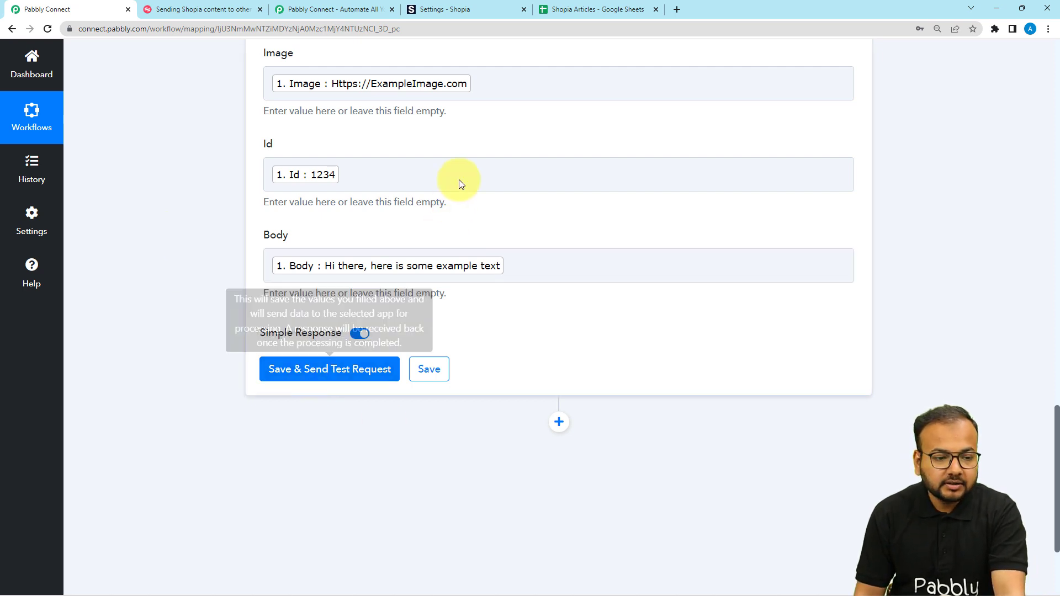
{"action": "scroll", "coordinate": [402, 174], "scroll_direction": "up", "scroll_amount": 3}
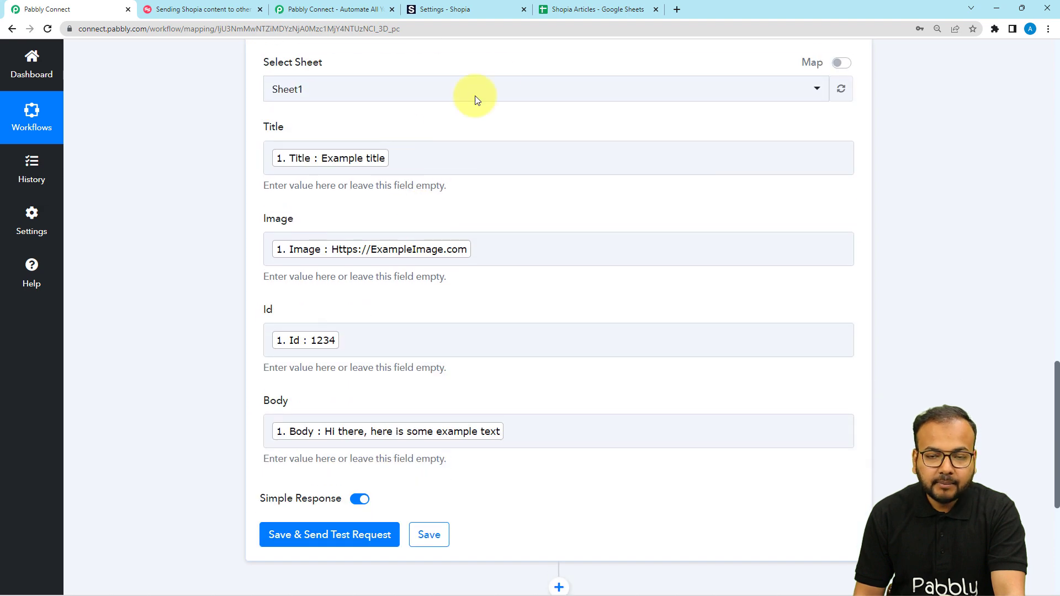
{"action": "left_click", "coordinate": [605, 9]}
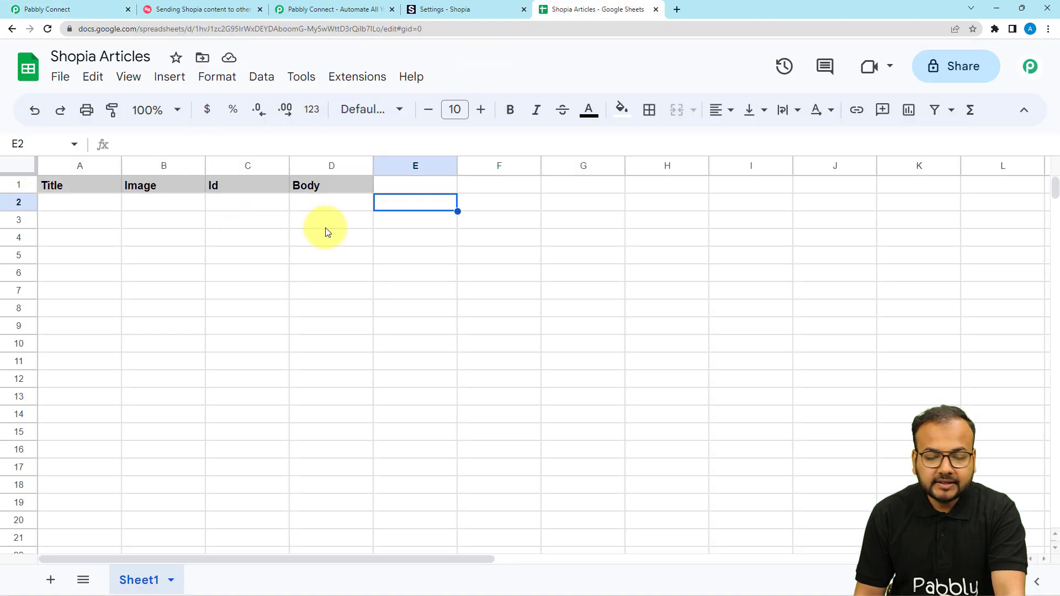
{"action": "left_click", "coordinate": [29, 9]}
{"action": "scroll", "coordinate": [112, 155], "scroll_direction": "down", "scroll_amount": 4}
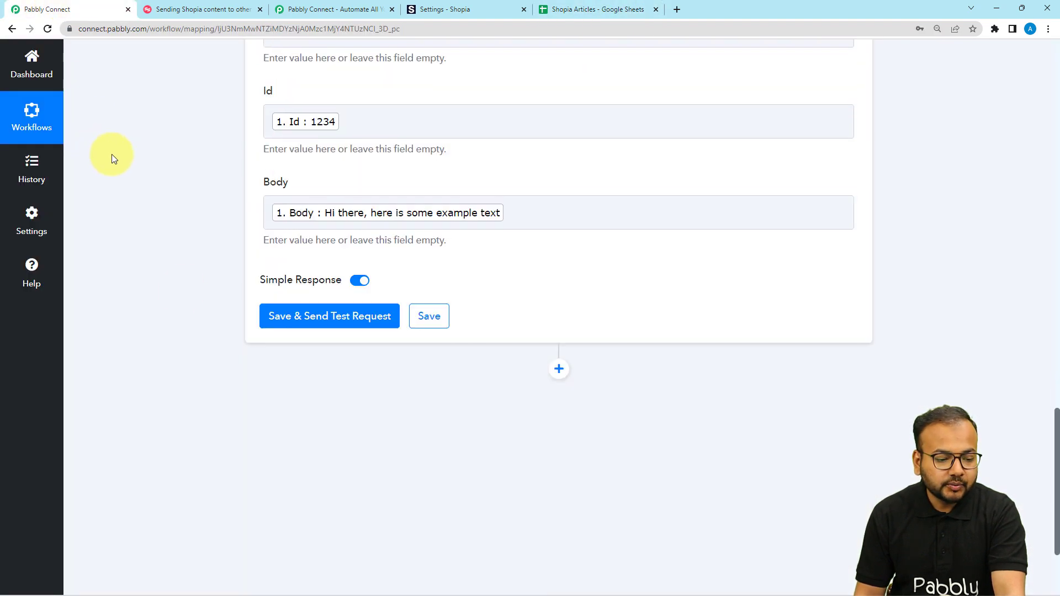
- Save the Add New Row action, send a test request and check the Shopia Articles sheet for the new row
{"action": "left_click", "coordinate": [282, 323]}
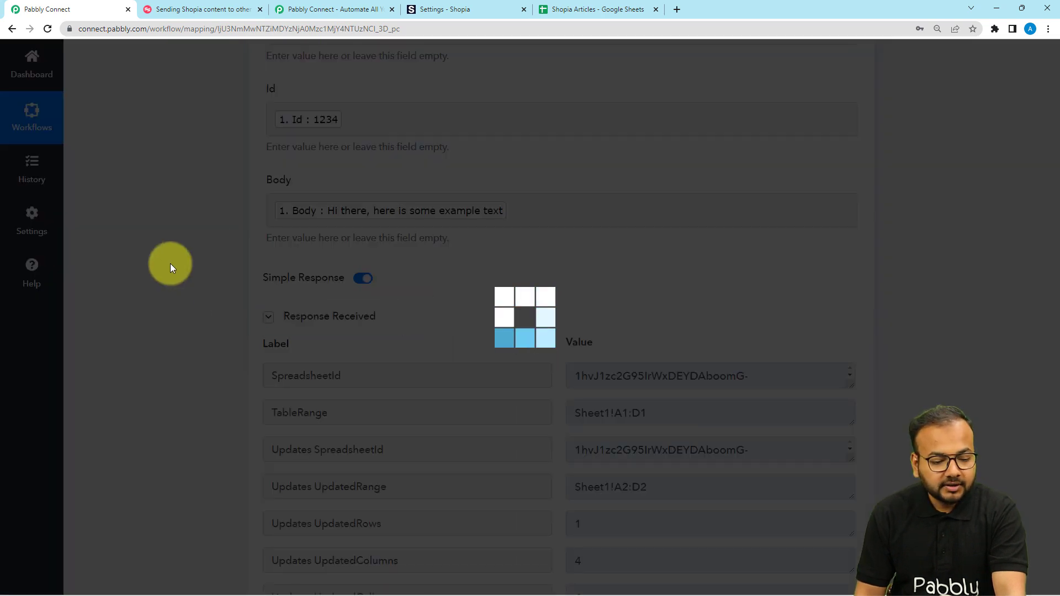
{"action": "scroll", "coordinate": [170, 263], "scroll_direction": "down", "scroll_amount": 3}
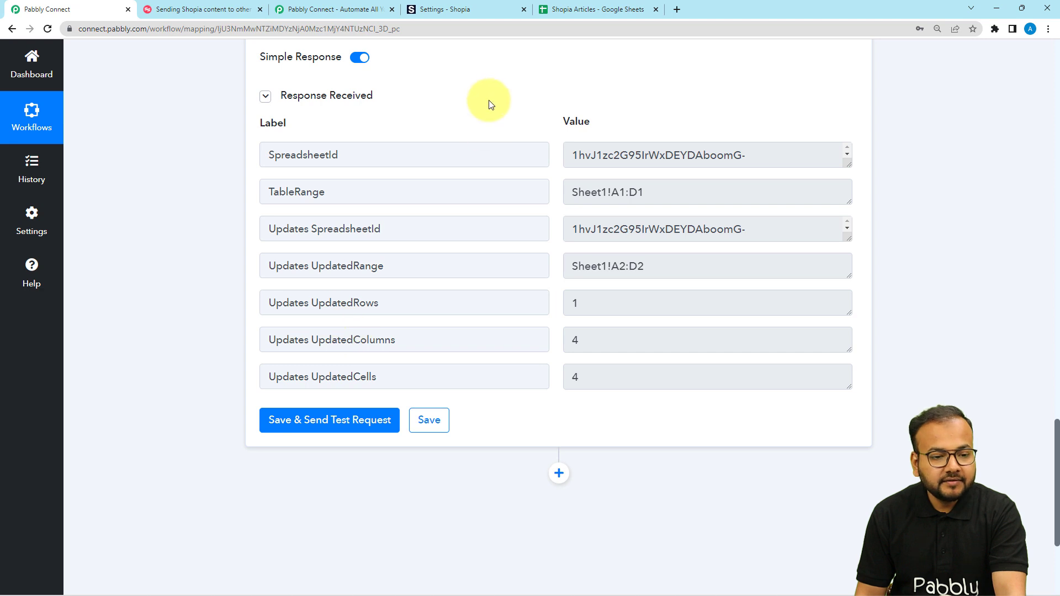
{"action": "left_click", "coordinate": [572, 10]}
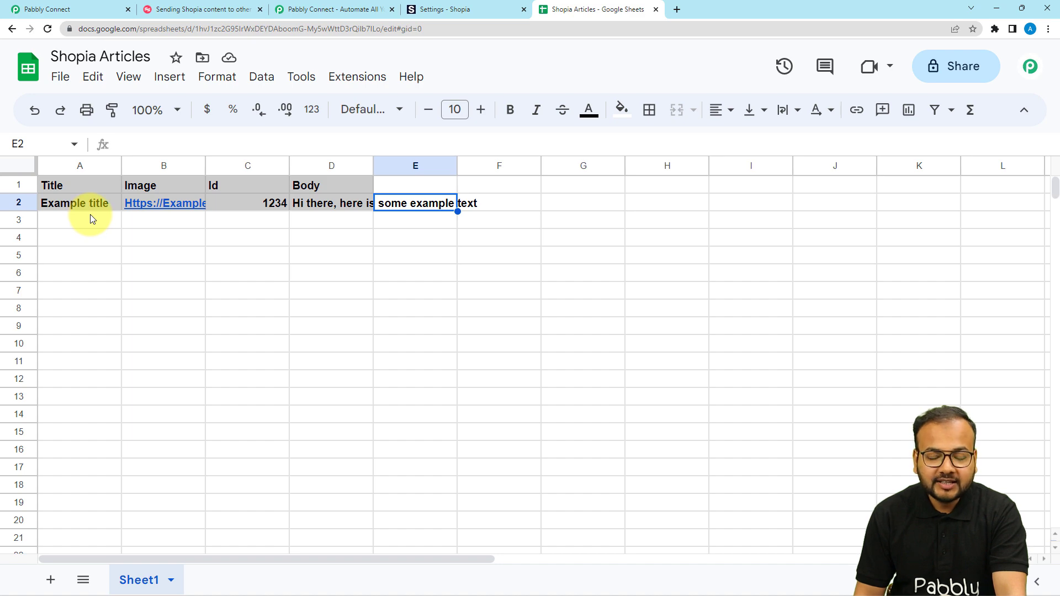
{"action": "left_click", "coordinate": [102, 9]}
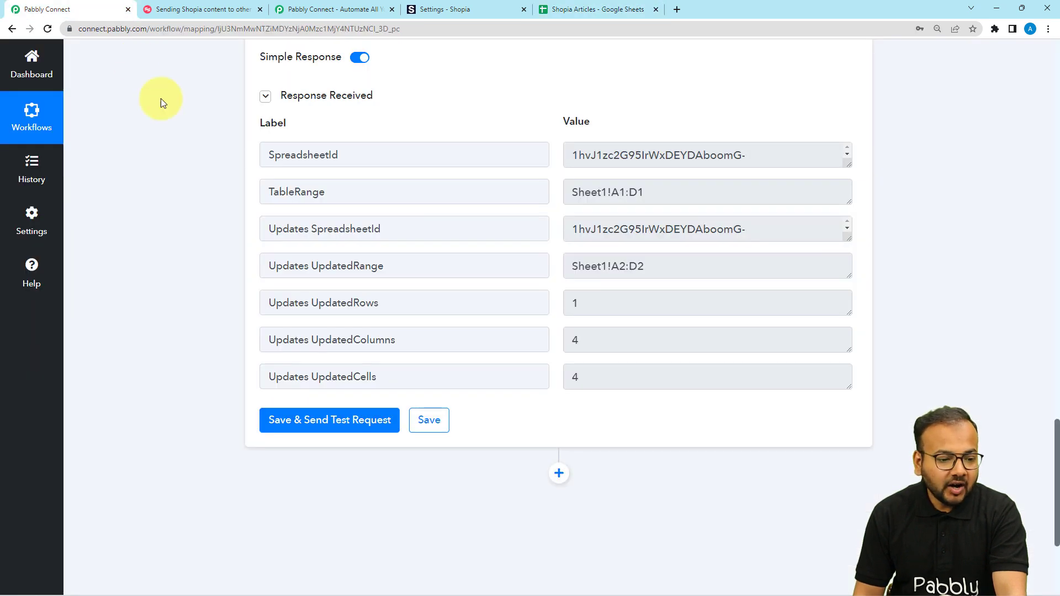
- Collapse the Shopia trigger and the Google Sheets action in the Shopia.Ai to Google Sheets workflow
{"action": "scroll", "coordinate": [193, 177], "scroll_direction": "up", "scroll_amount": 4}
{"action": "scroll", "coordinate": [193, 177], "scroll_direction": "up", "scroll_amount": 10}
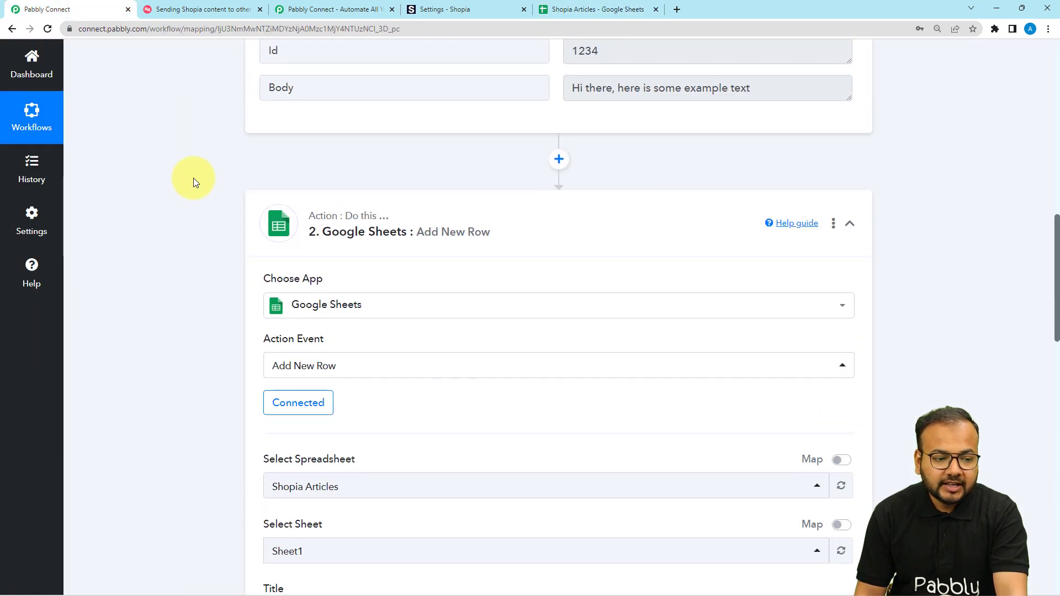
{"action": "scroll", "coordinate": [207, 177], "scroll_direction": "up", "scroll_amount": 8}
{"action": "left_click", "coordinate": [621, 221]}
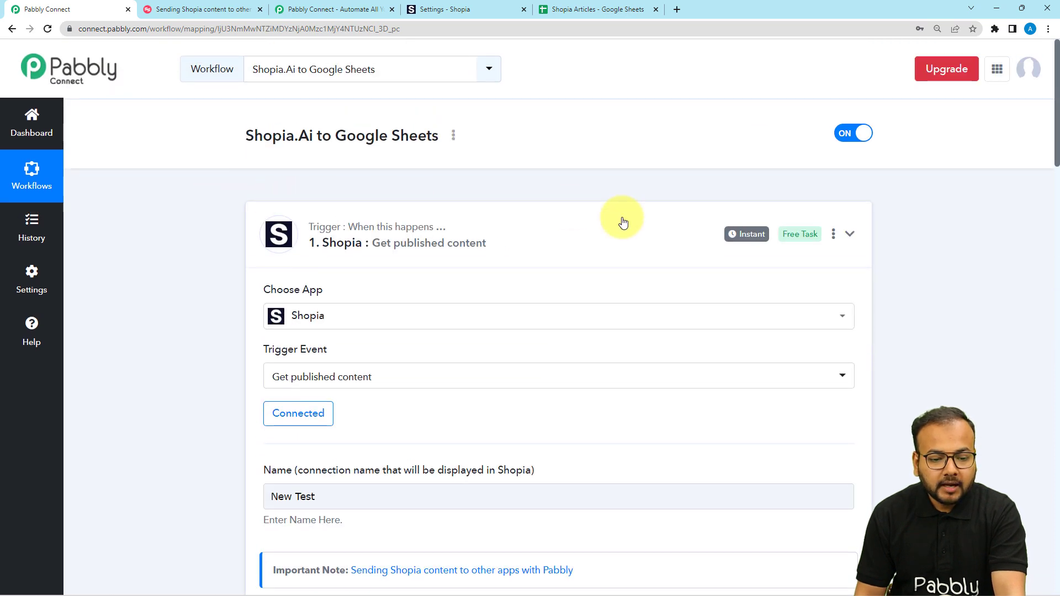
{"action": "left_click", "coordinate": [627, 347]}
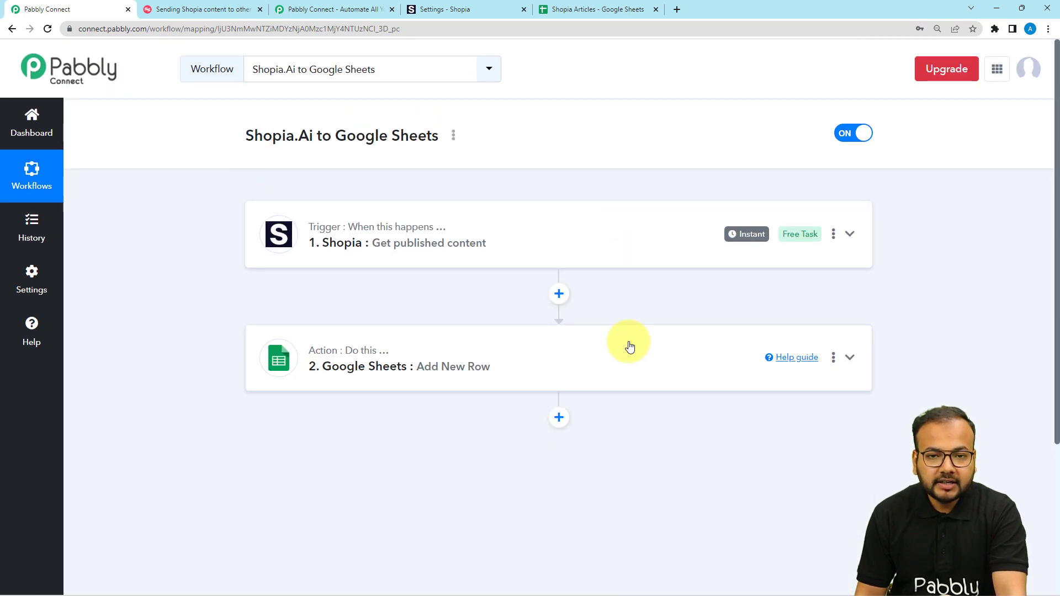
- Switch to Shopia and open the Documents dashboard from the team settings page
{"action": "left_click", "coordinate": [454, 13]}
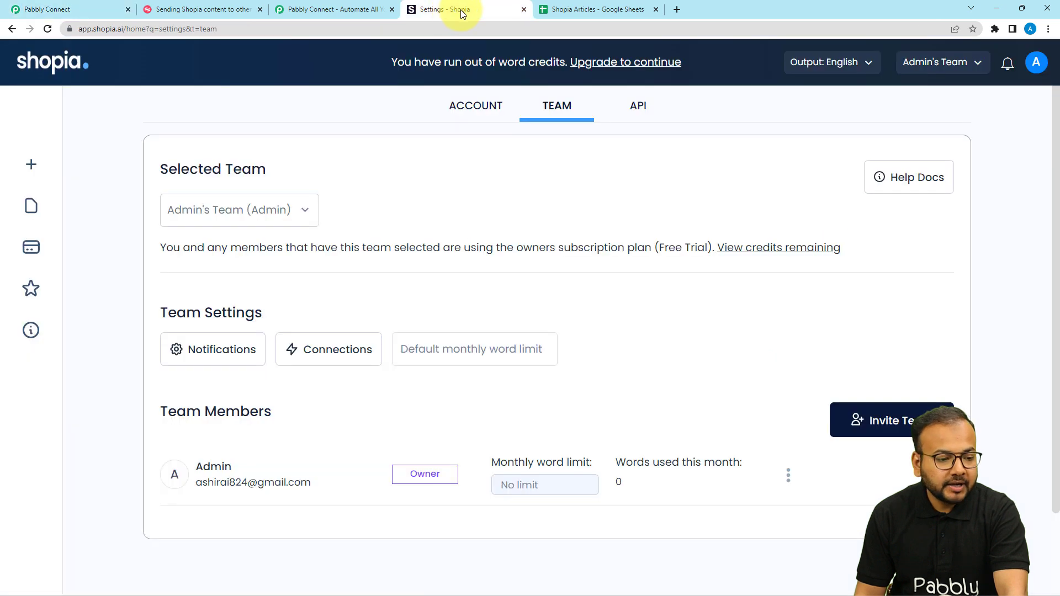
{"action": "left_click", "coordinate": [71, 70]}
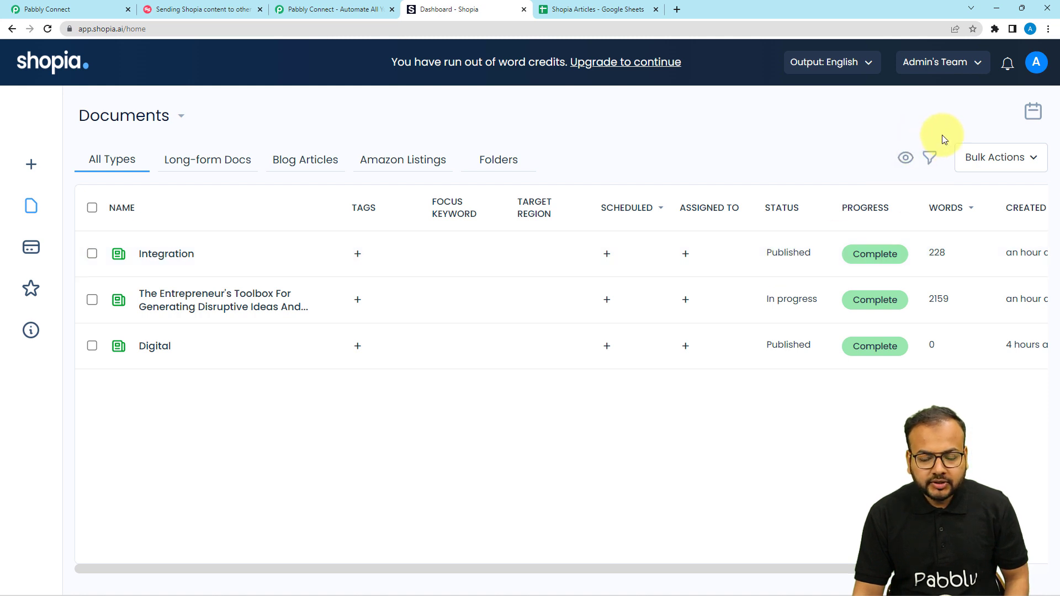
{"action": "left_click", "coordinate": [999, 168]}
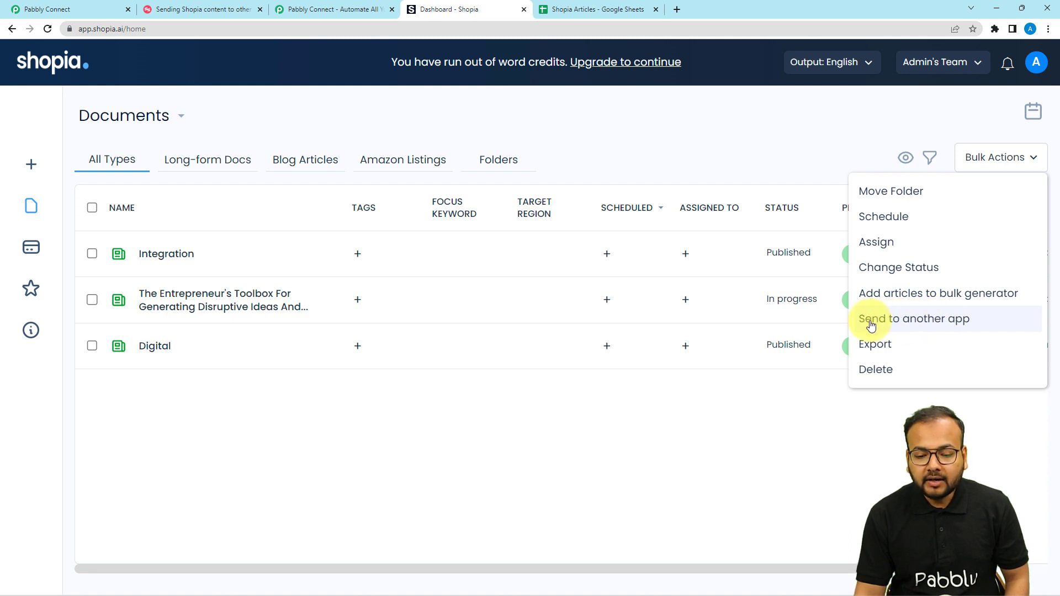
{"action": "left_click", "coordinate": [908, 328]}
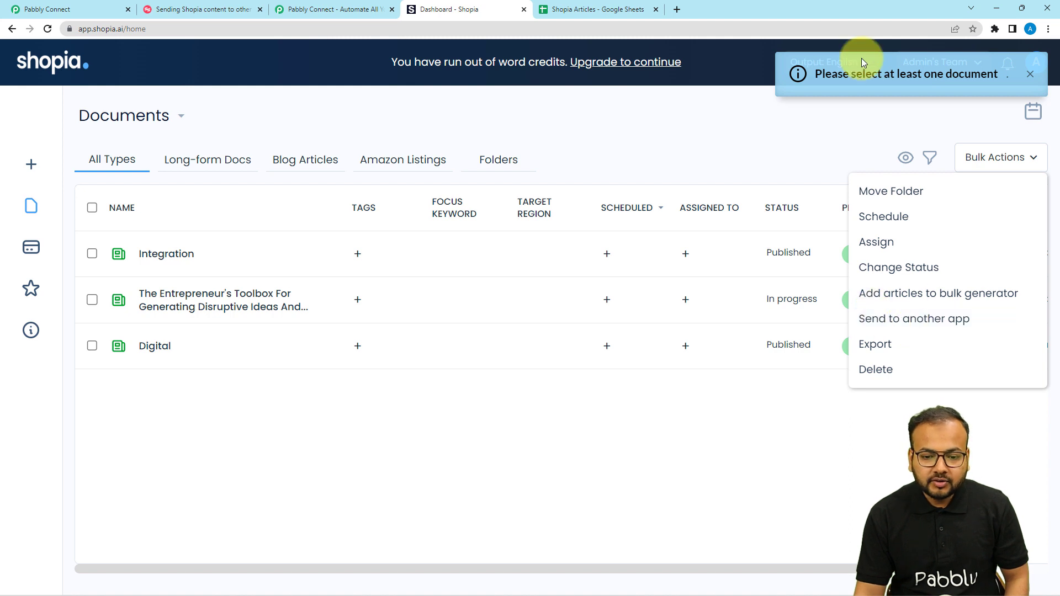
{"action": "left_click", "coordinate": [783, 137]}
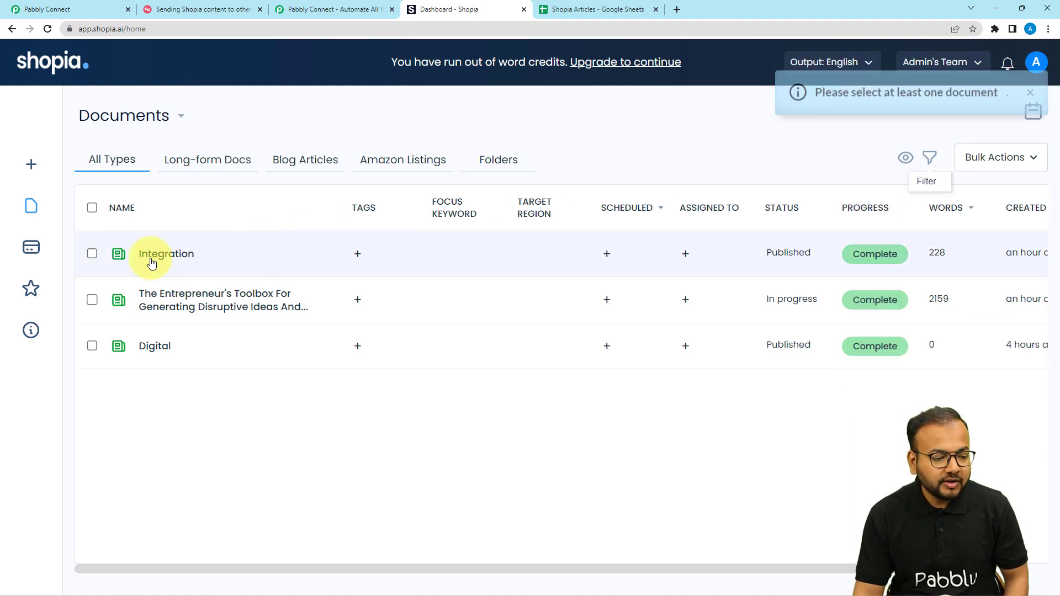
- Select the Integration, The Entrepreneur's Toolbox and Digital documents and send them to another app through the New Test connection
{"action": "left_click", "coordinate": [92, 253]}
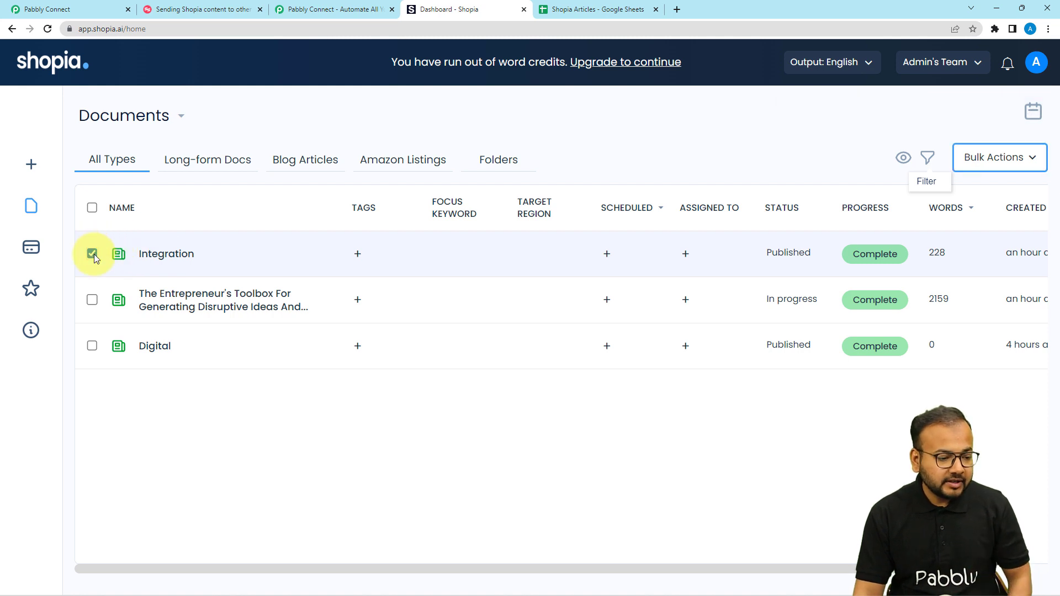
{"action": "left_click", "coordinate": [92, 299]}
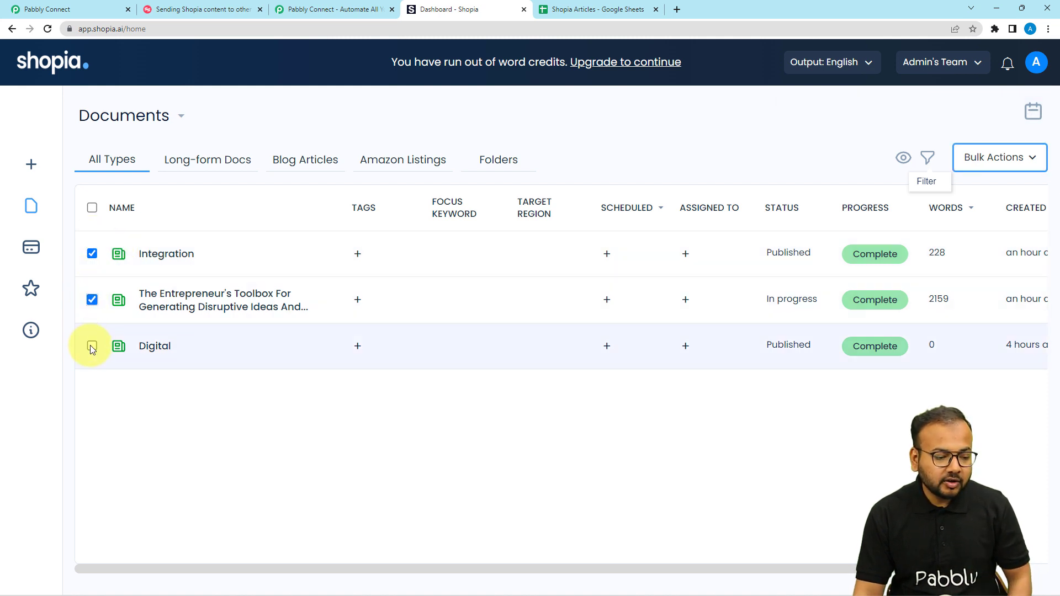
{"action": "left_click", "coordinate": [91, 345]}
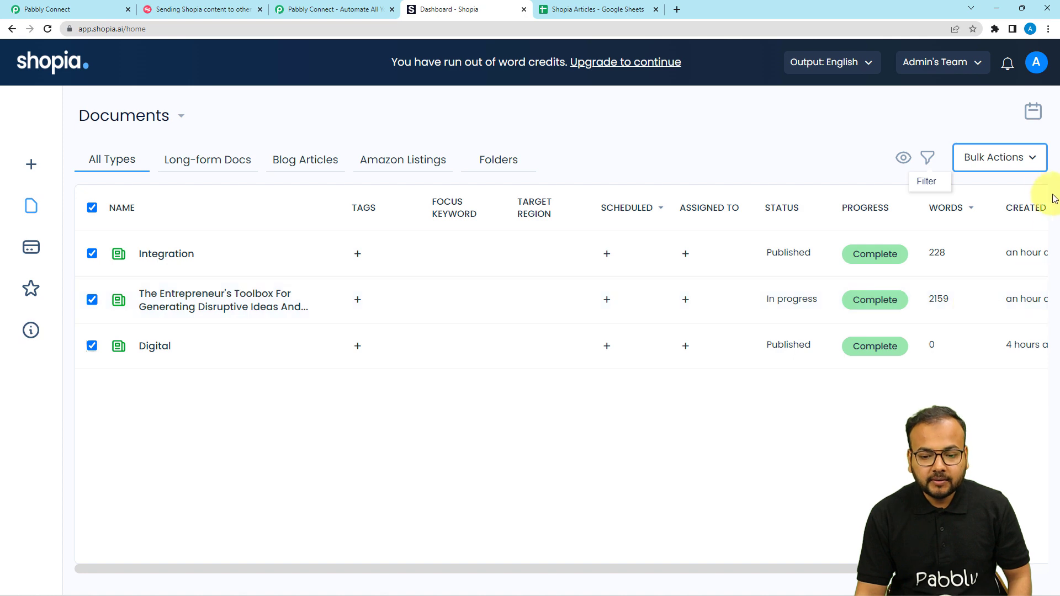
{"action": "left_click", "coordinate": [1010, 173]}
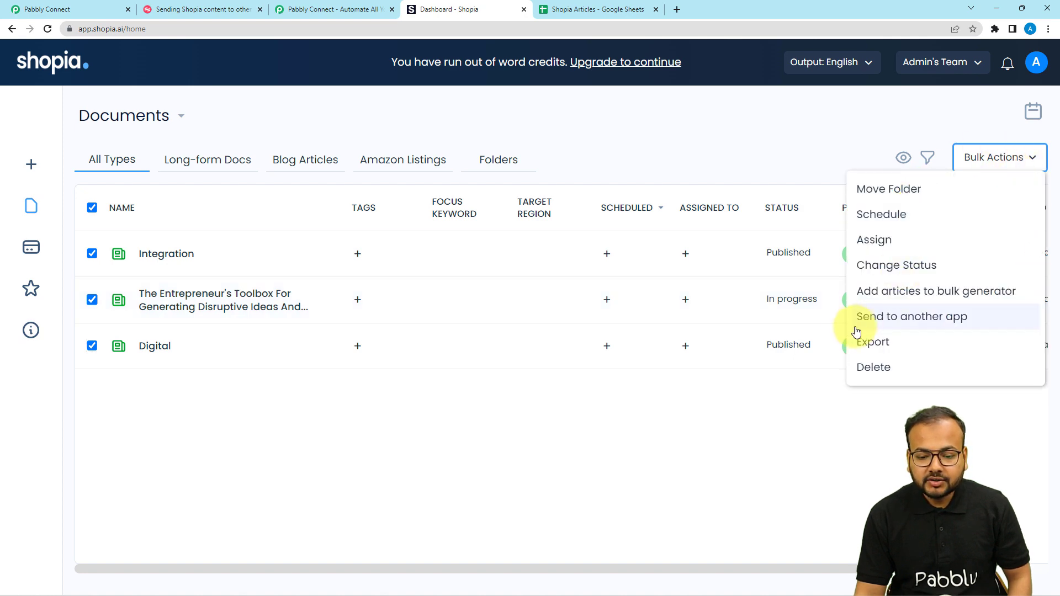
{"action": "left_click", "coordinate": [899, 320]}
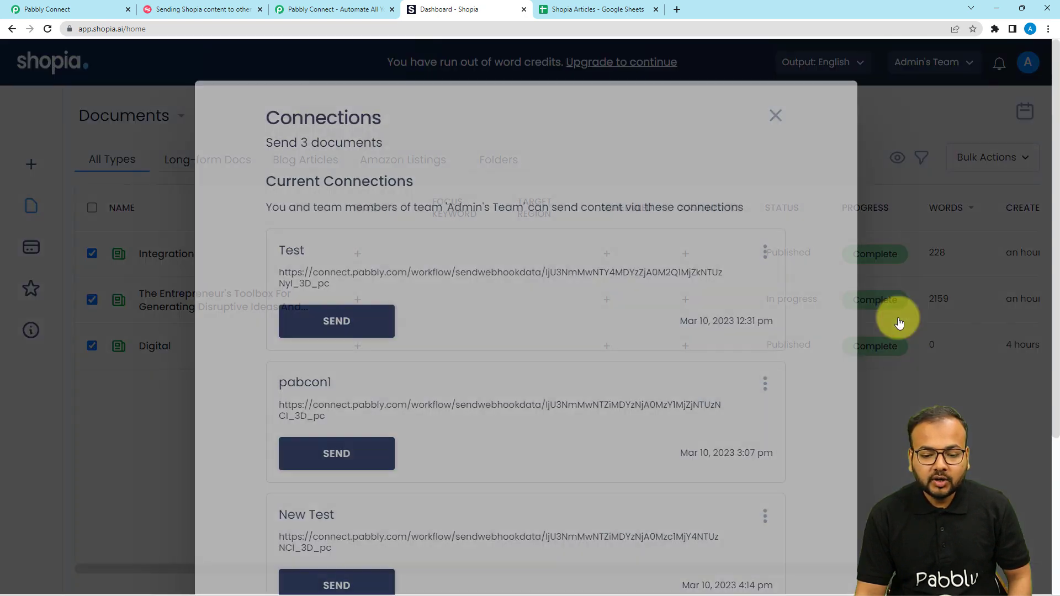
{"action": "scroll", "coordinate": [403, 259], "scroll_direction": "down", "scroll_amount": 3}
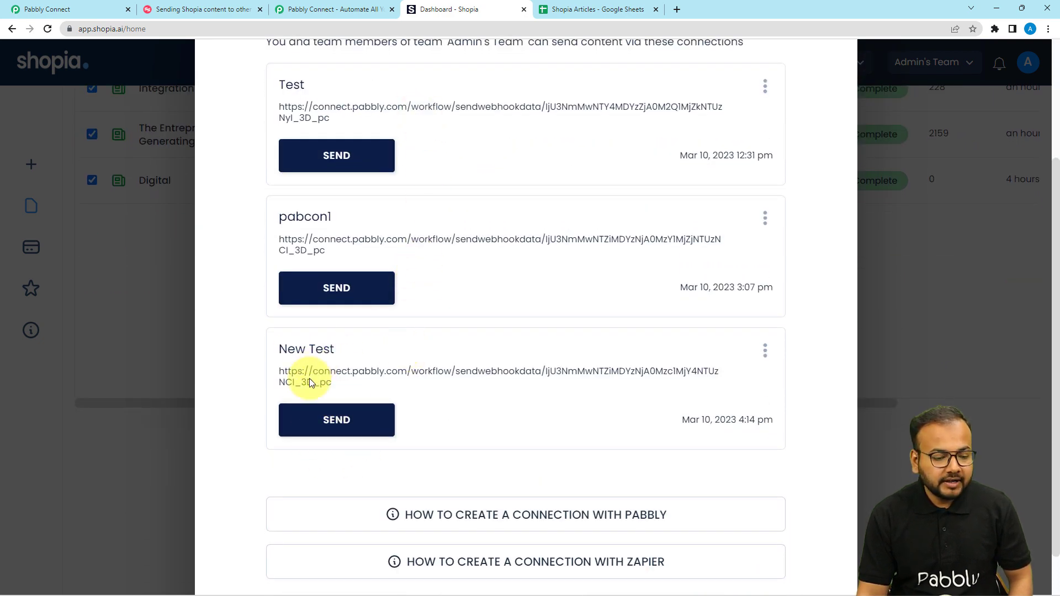
{"action": "left_click", "coordinate": [329, 430]}
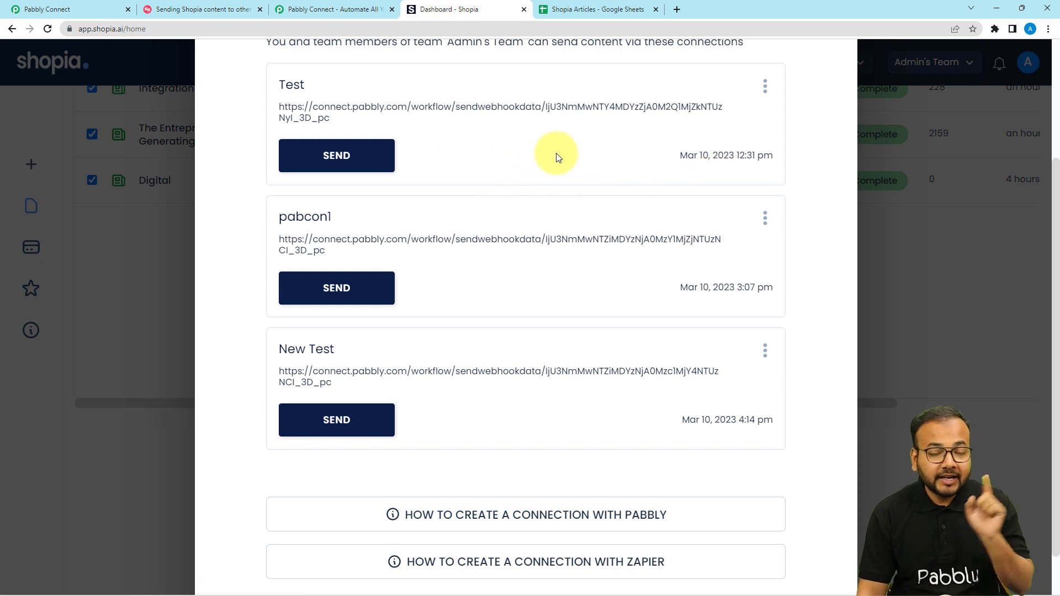
- Check the Shopia Articles sheet for the sent documents and return to the Shopia.Ai to Google Sheets workflow in Pabbly Connect
{"action": "left_click", "coordinate": [606, 9]}
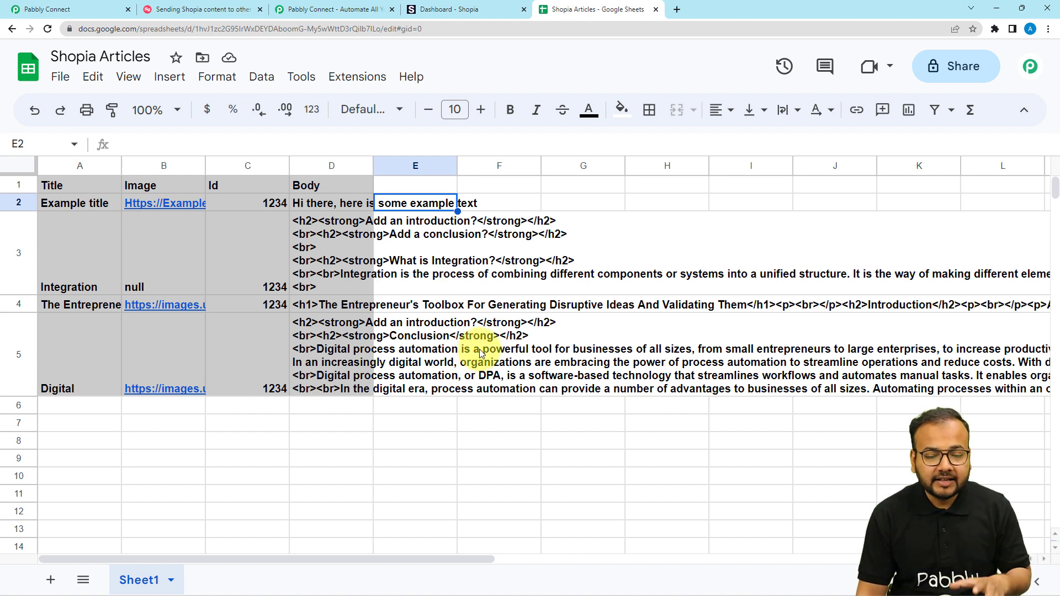
{"action": "left_click", "coordinate": [104, 9]}
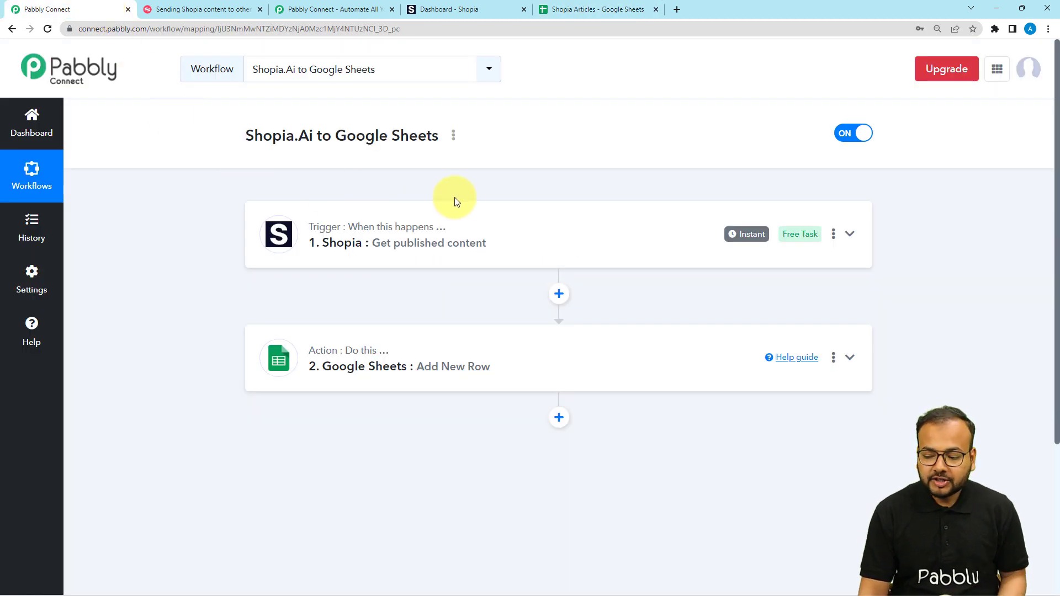